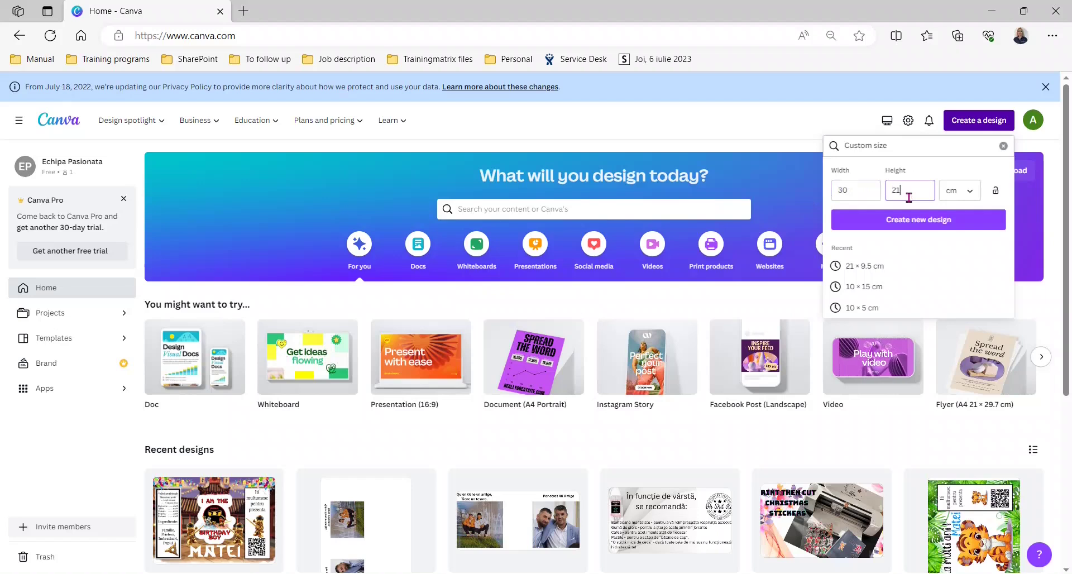
Create a blank 30 × 21 cm design and insert the round "Oh Shit Kit" badge from the uploaded images.
click(927, 220)
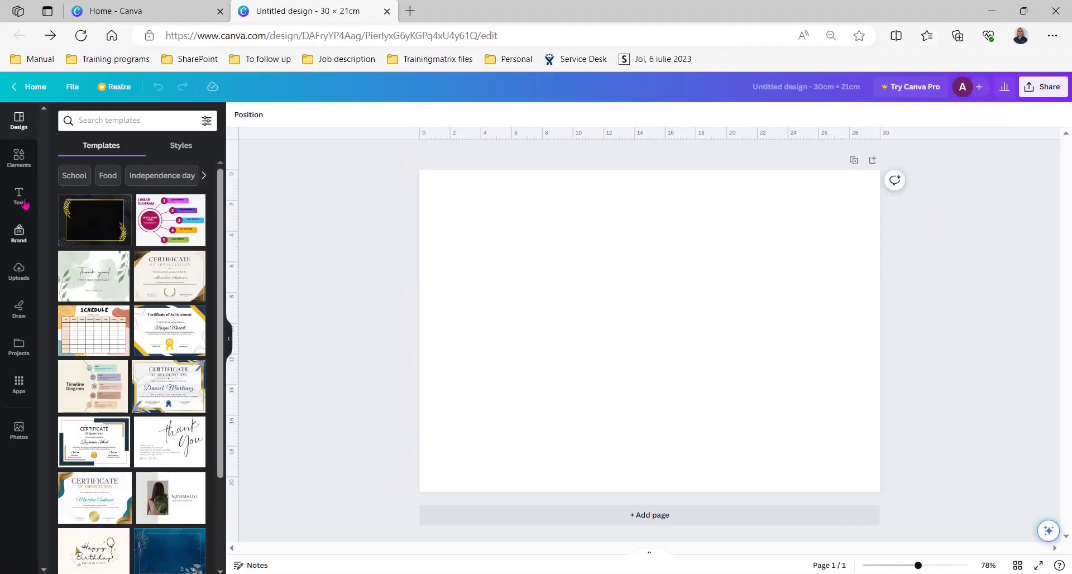
click(20, 268)
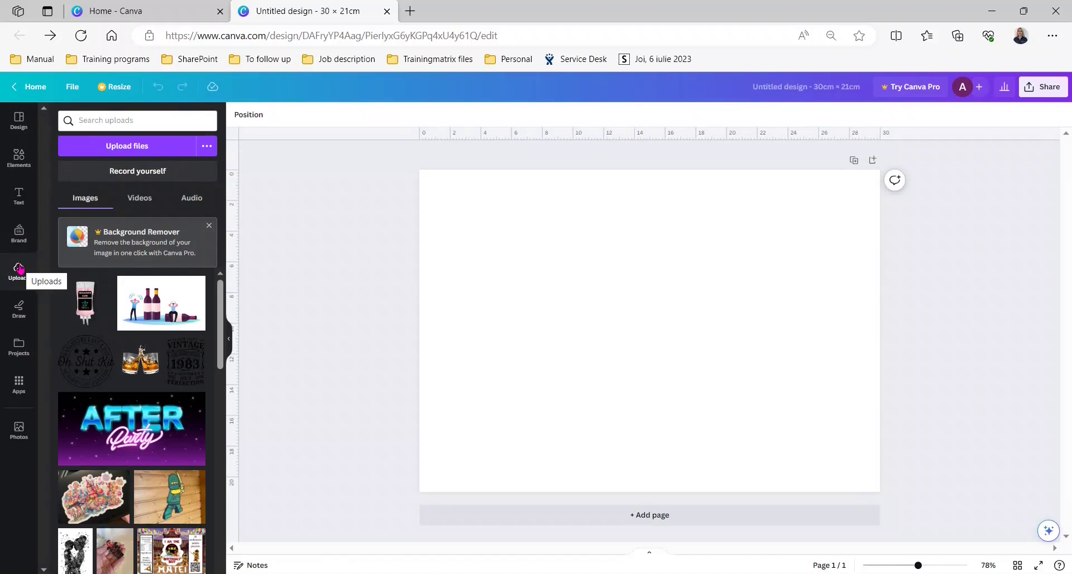
click(85, 361)
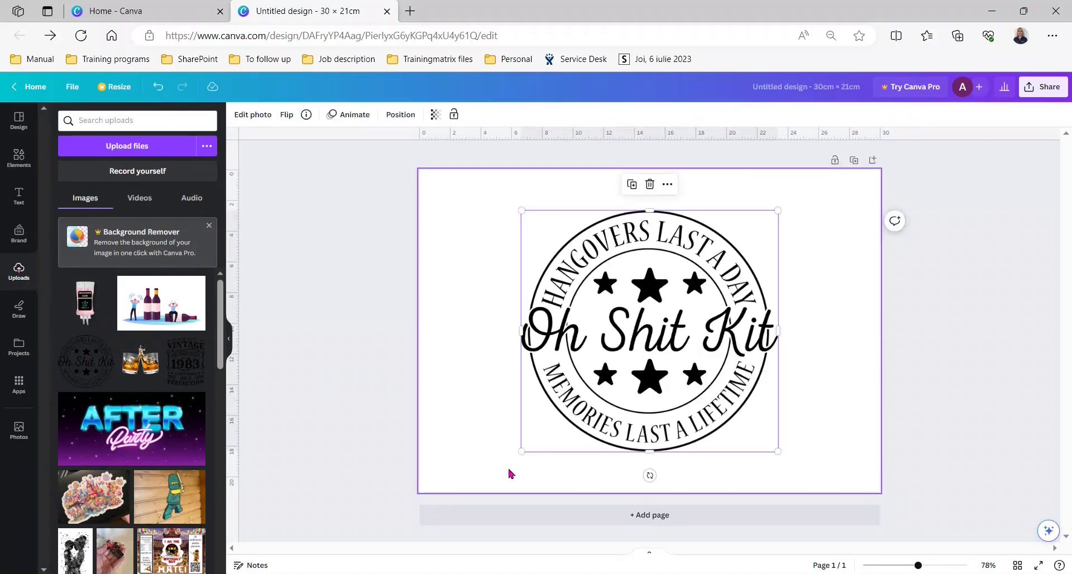
Scale the badge down to about 11 cm wide and centre it horizontally, slightly above the page's middle.
drag(522, 453, 614, 364)
drag(712, 291, 666, 295)
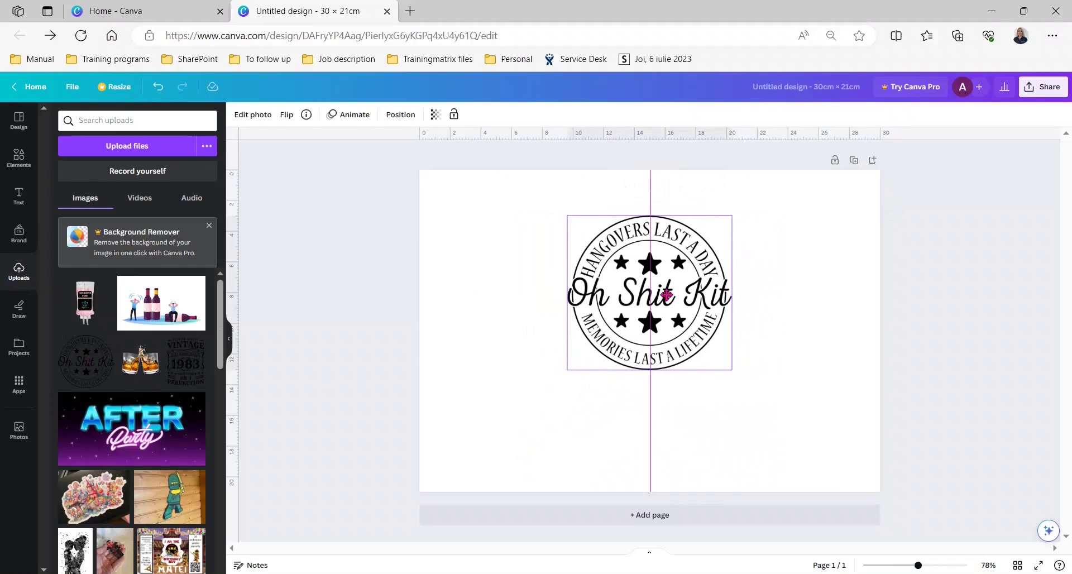
drag(666, 294, 668, 299)
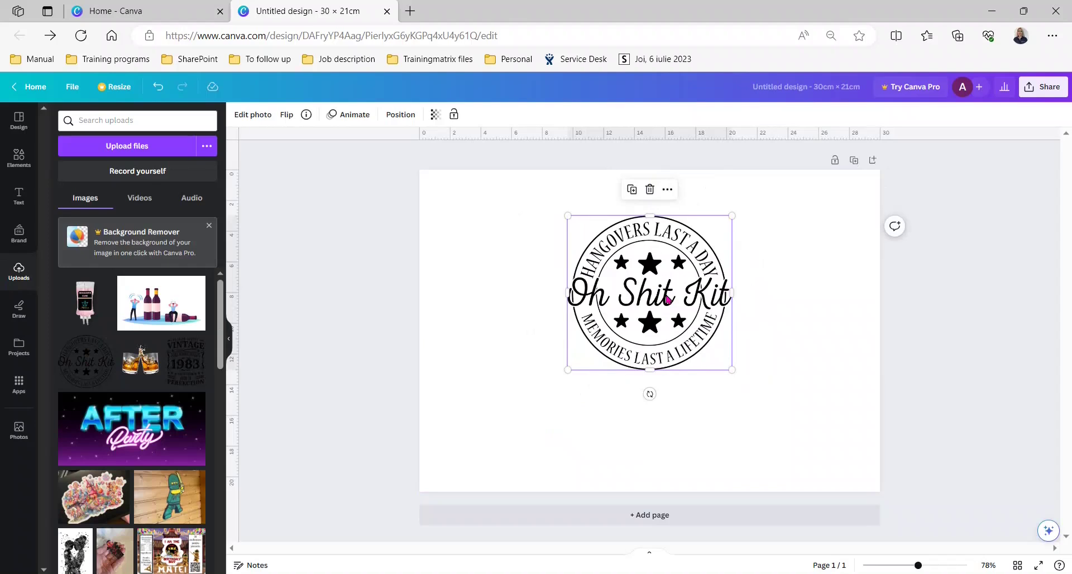
drag(668, 299, 666, 312)
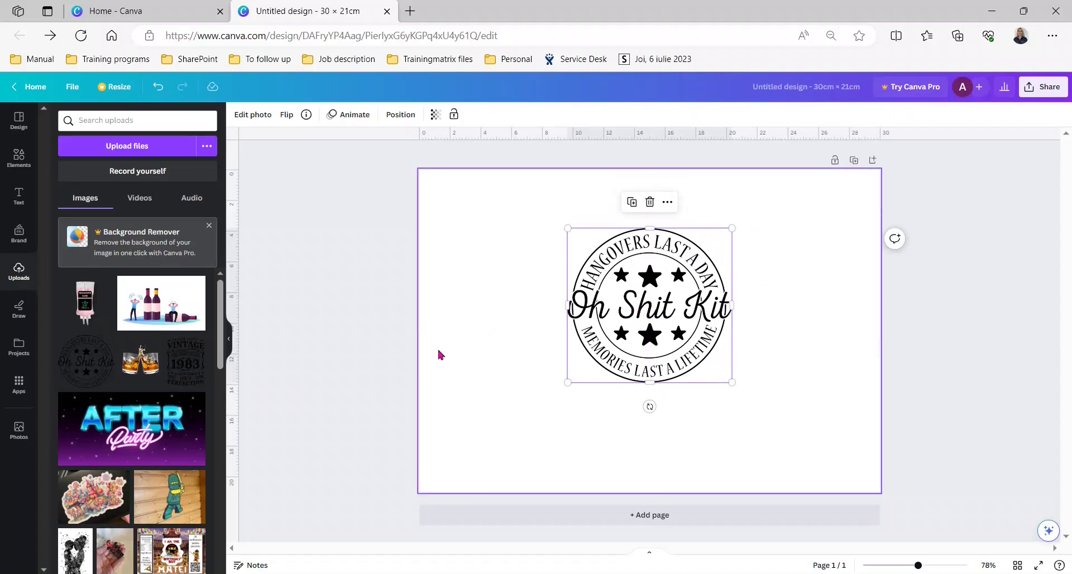
Insert the uploaded whiskey glasses, scaled down to about 8 cm and centred below the badge, and place the Hangover Cure bag in the page's upper-right corner.
click(144, 366)
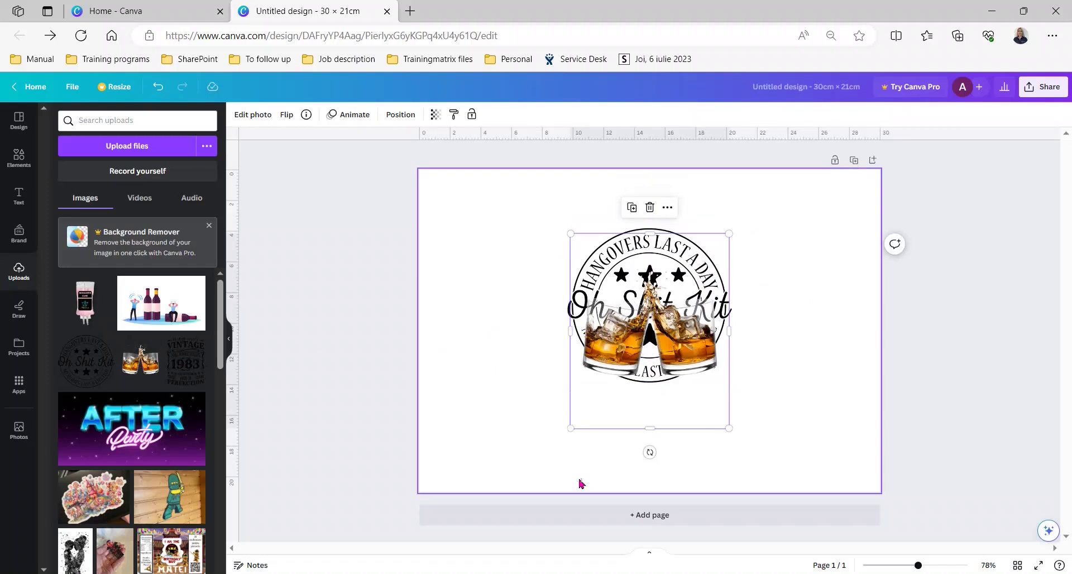
drag(652, 346, 655, 443)
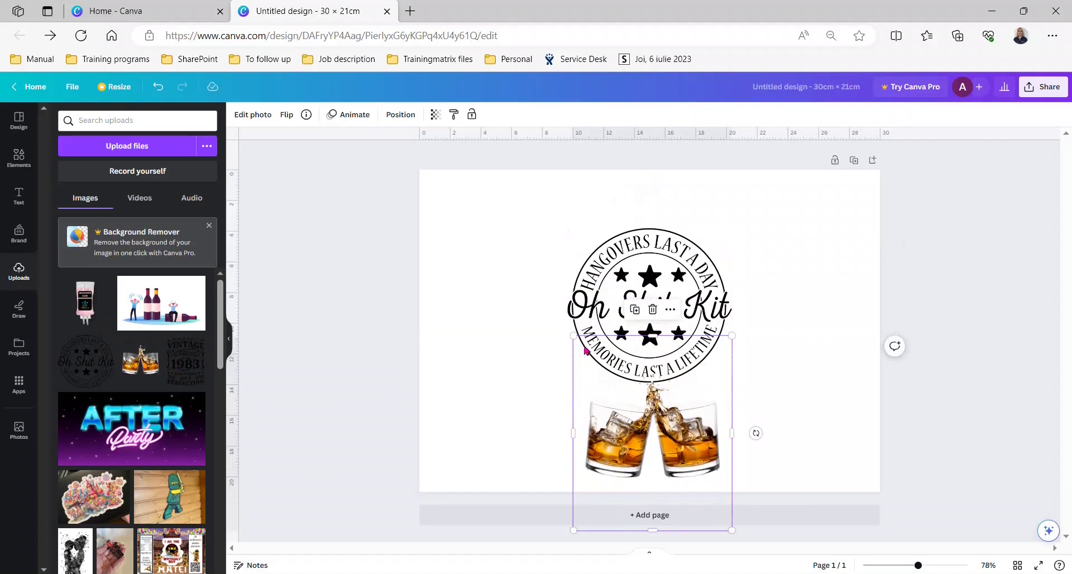
drag(573, 335, 607, 378)
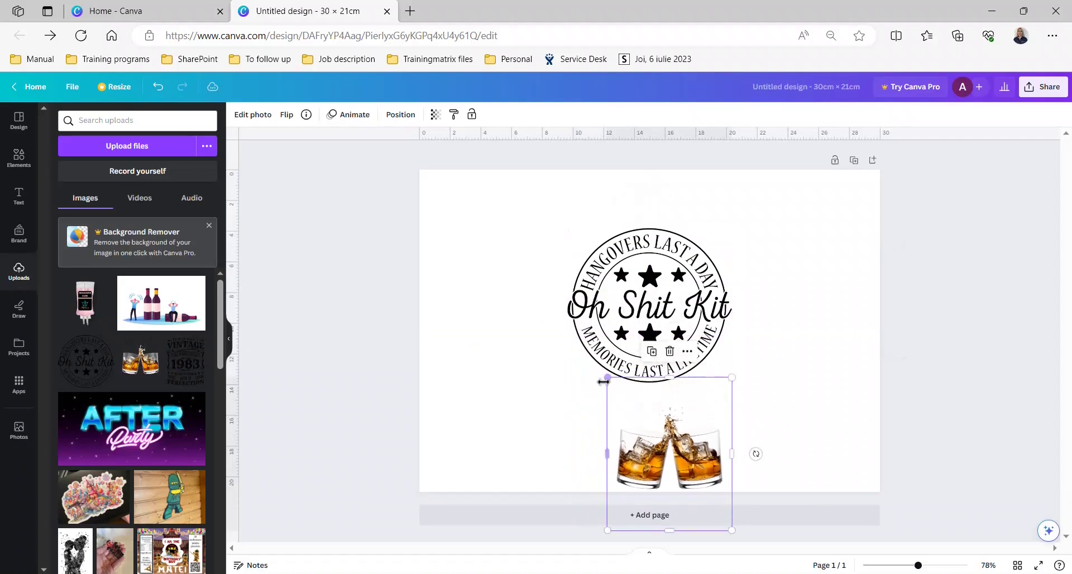
drag(695, 469, 677, 454)
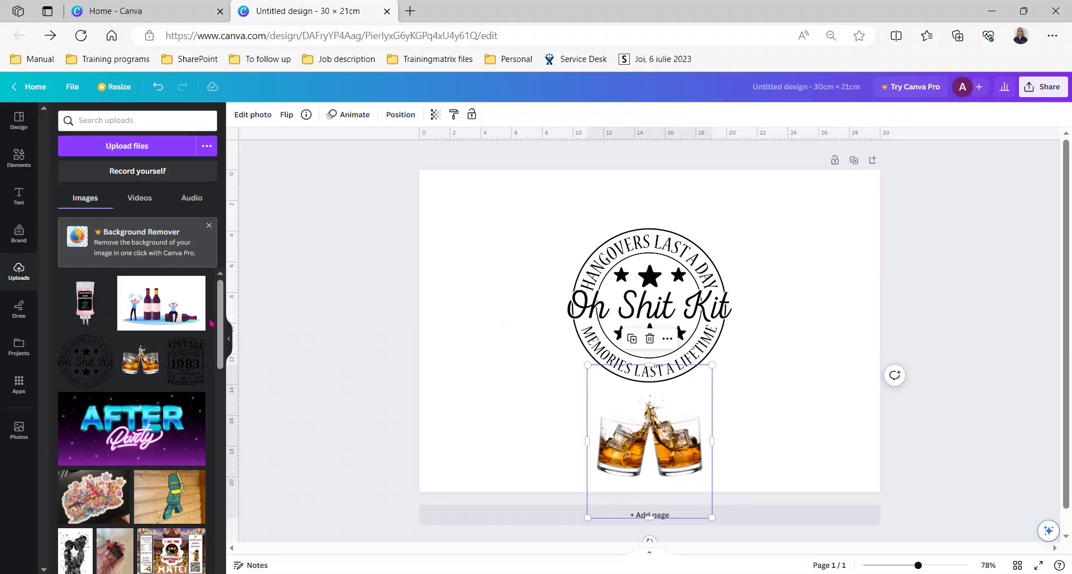
click(85, 313)
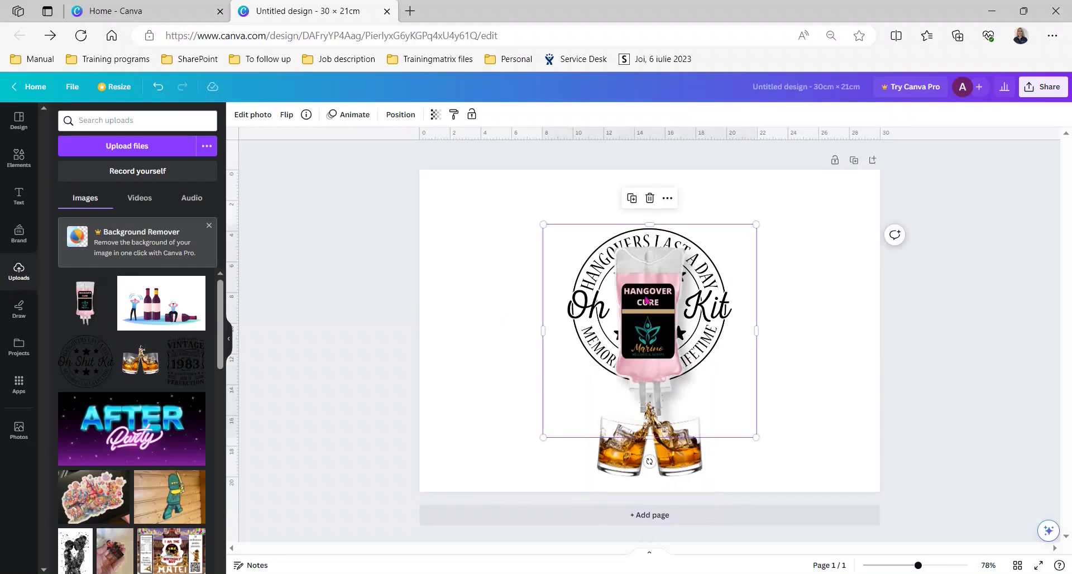
drag(646, 300, 829, 237)
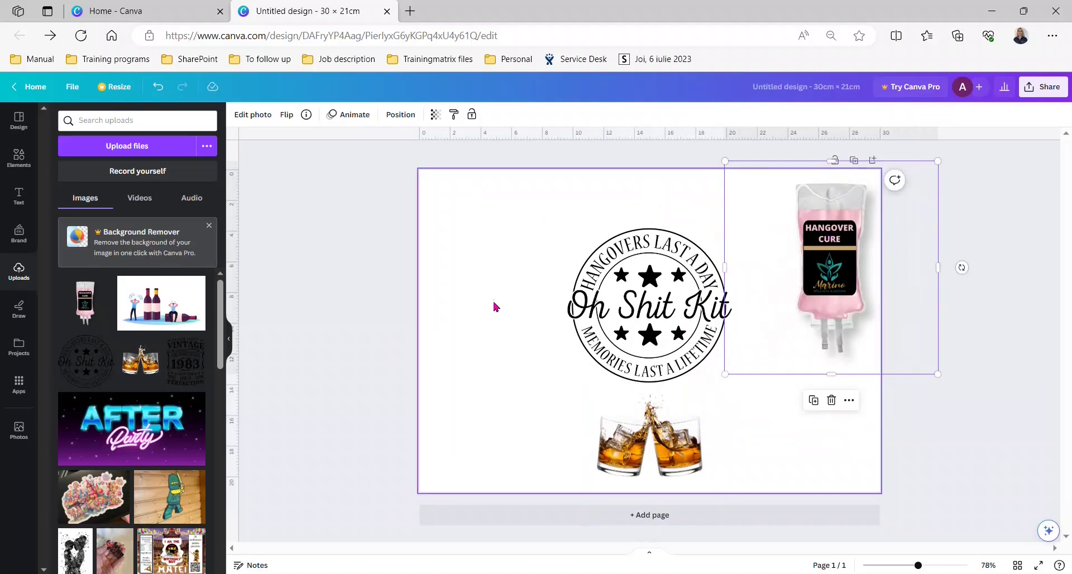
Insert the uploaded wine bottle illustration, shift it down and to the right, and send it to the back.
click(159, 318)
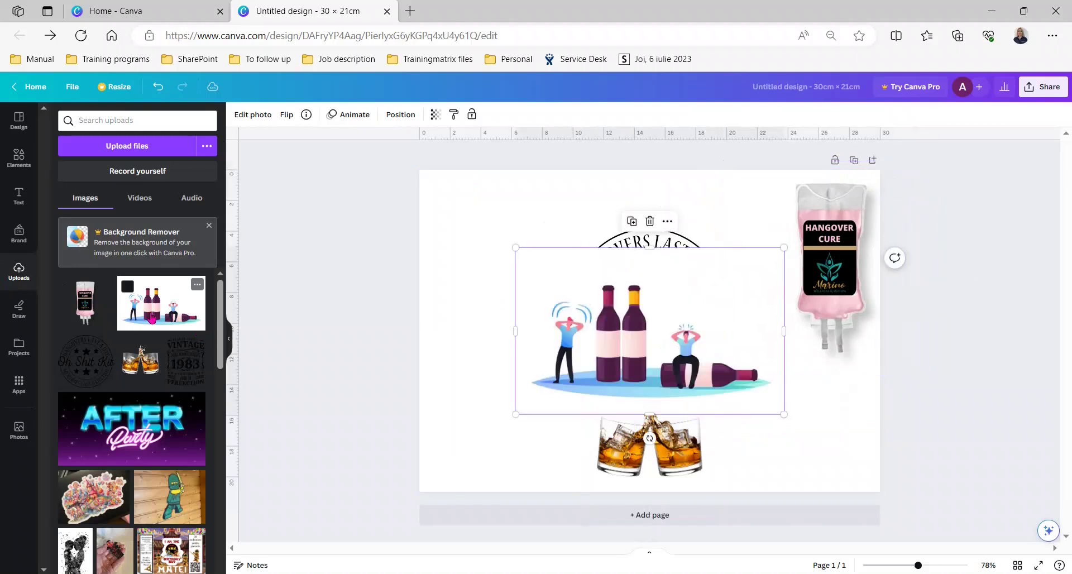
drag(595, 335, 689, 388)
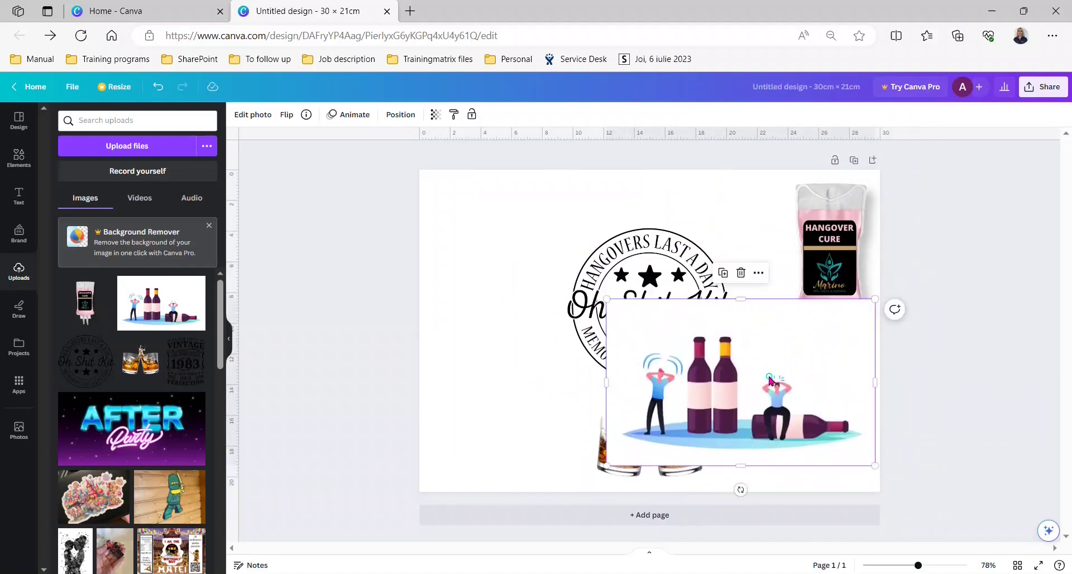
right_click(770, 381)
mouse_move(779, 394)
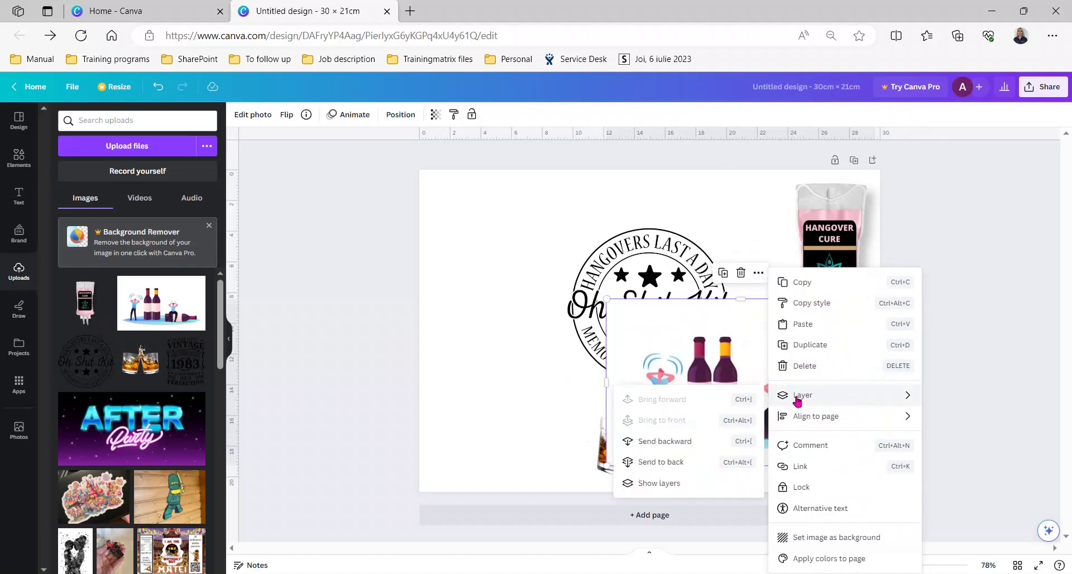
click(652, 470)
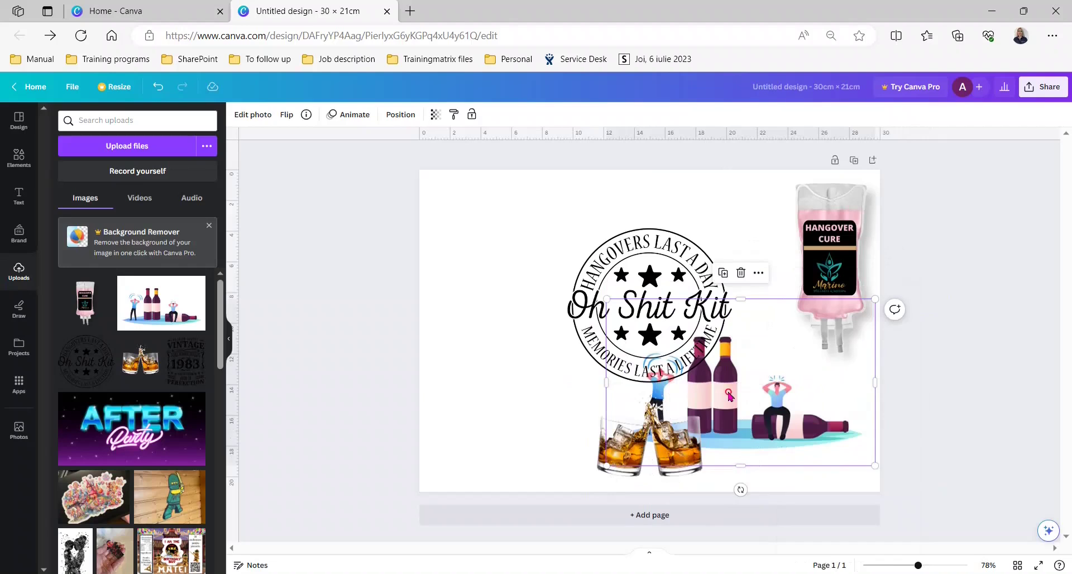
Scale the wine bottle illustration down to about 14 cm wide and place it in the page's lower-right corner, below the Hangover Cure bag.
drag(729, 395, 845, 435)
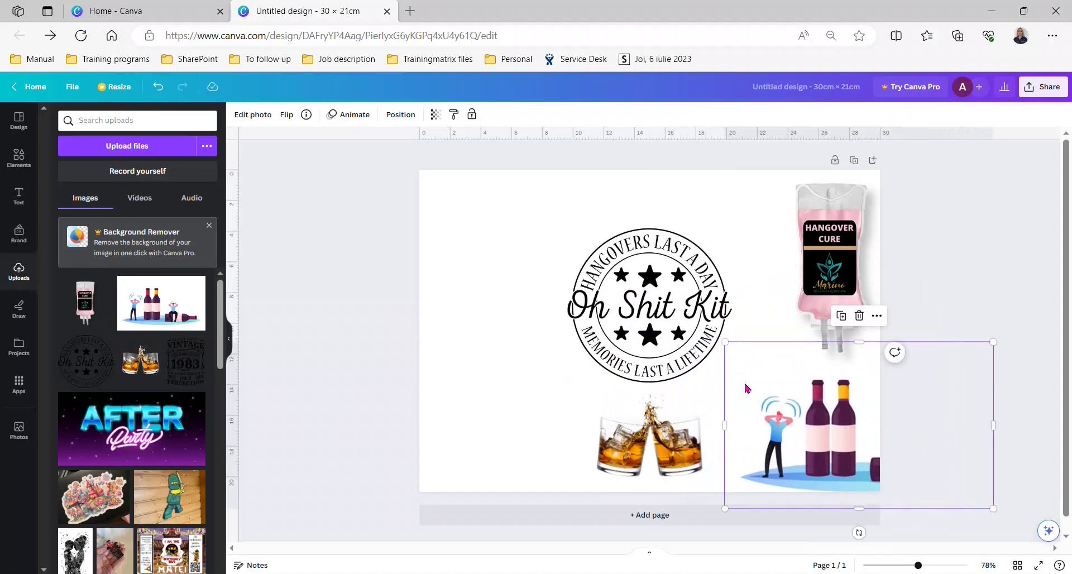
drag(725, 342, 777, 374)
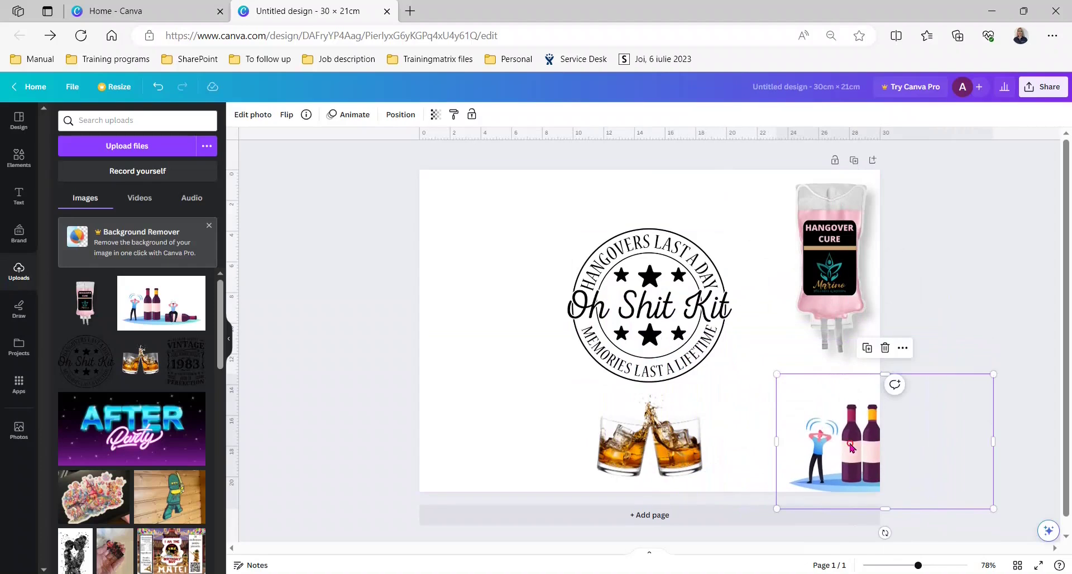
drag(849, 444, 795, 434)
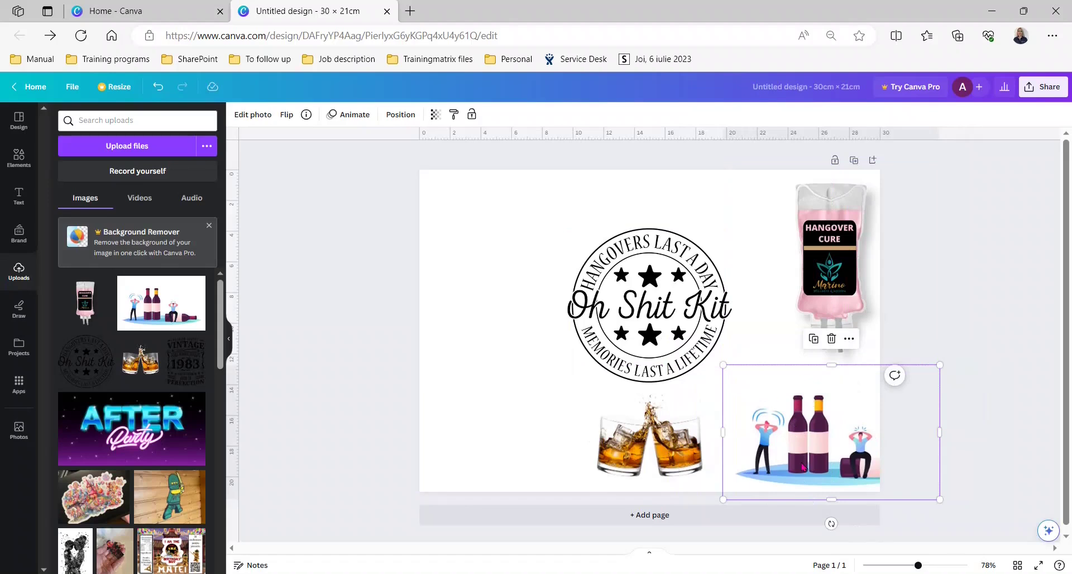
drag(789, 461, 794, 456)
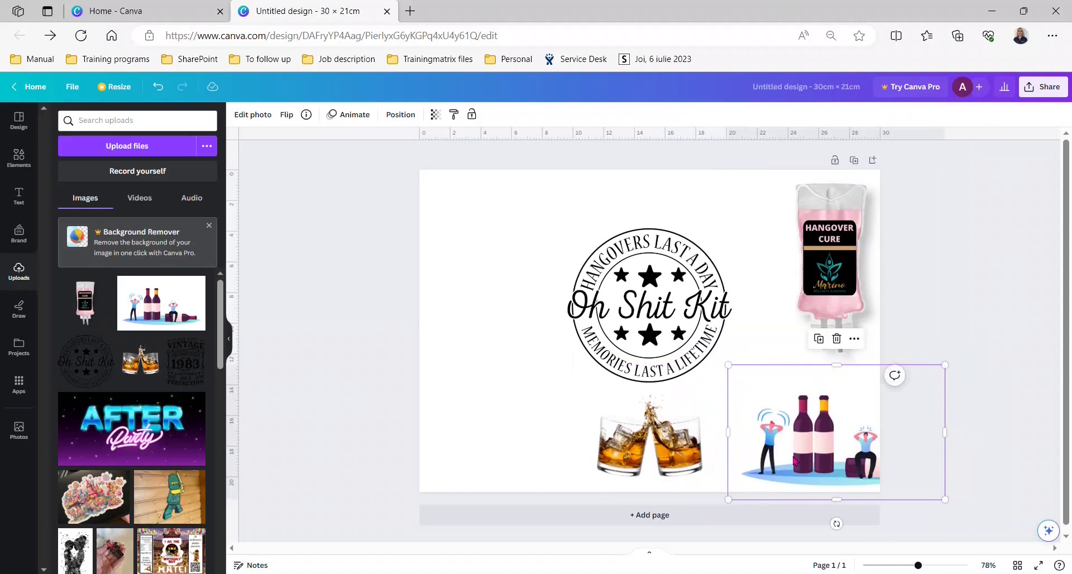
Enlarge the Hangover Cure bag and the bottle illustration slightly and fine-tune their positions along the page's right edge.
click(795, 338)
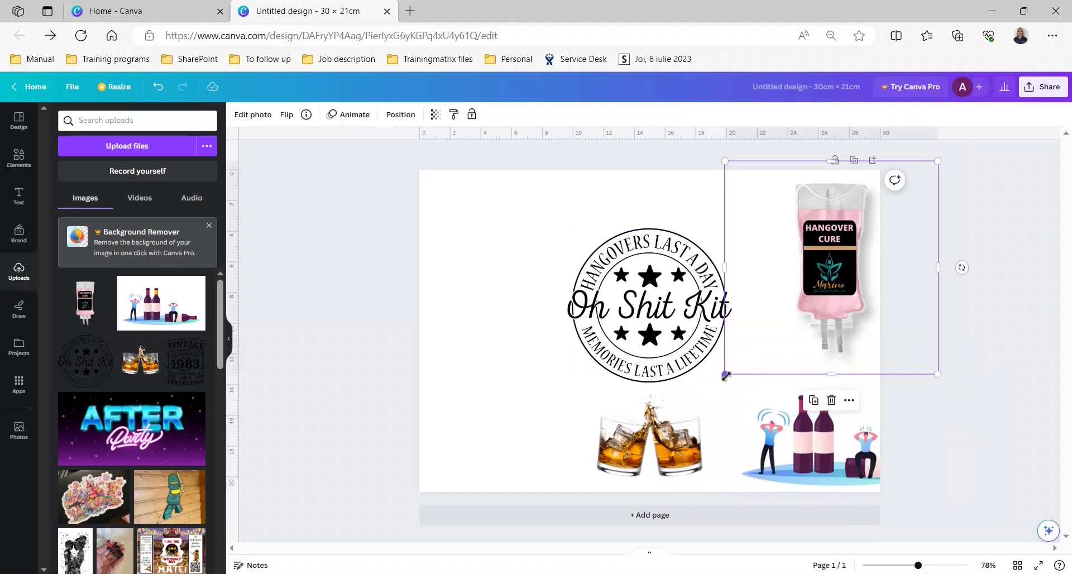
drag(726, 376, 706, 424)
click(737, 436)
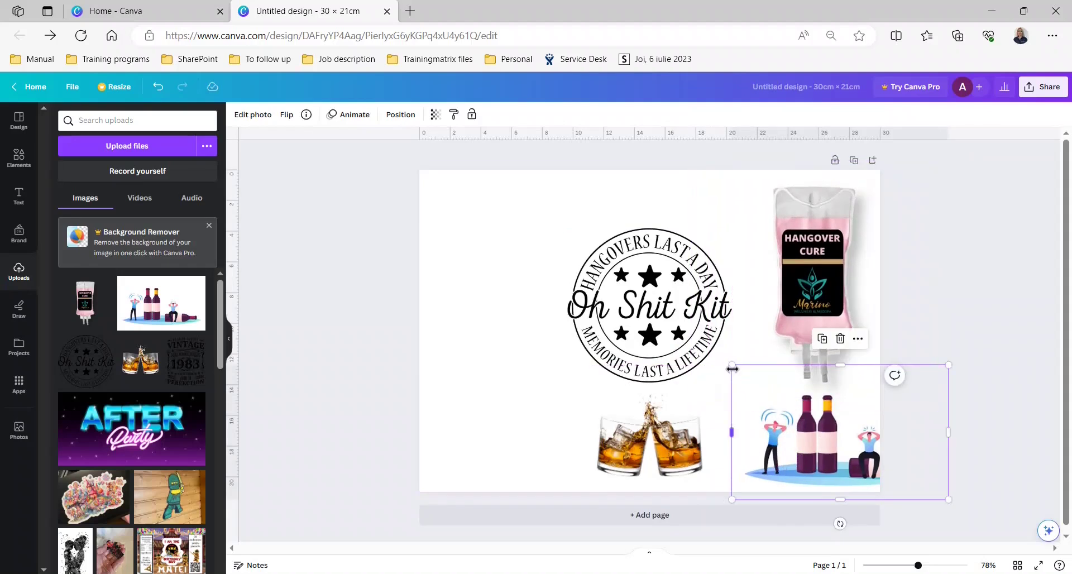
drag(732, 365, 724, 349)
drag(819, 463, 815, 455)
drag(832, 261, 824, 261)
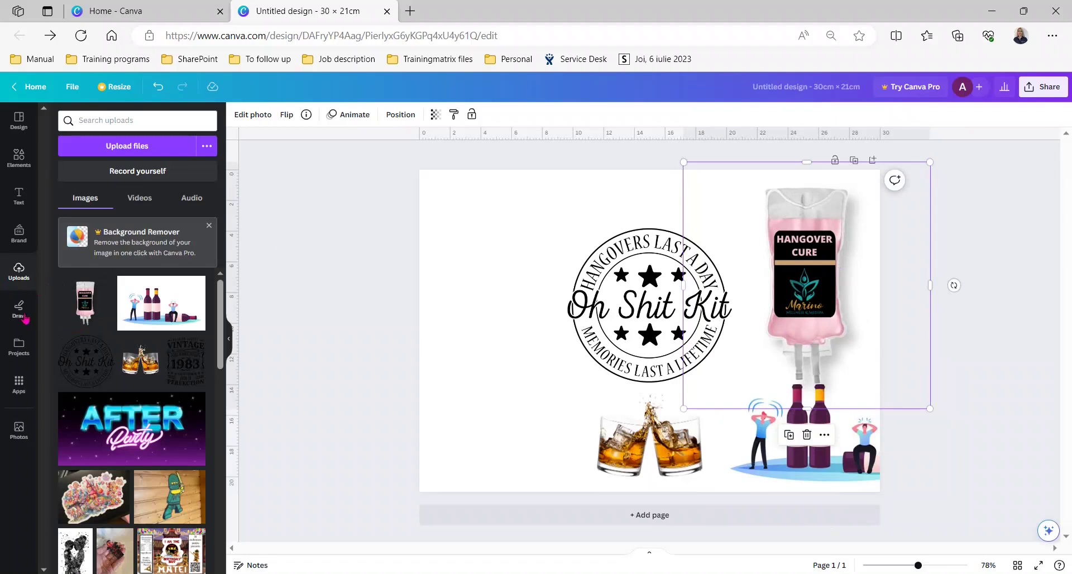
Add a rounded square shape and recolour it with the off-white photo colour from the whiskey glasses image.
click(21, 170)
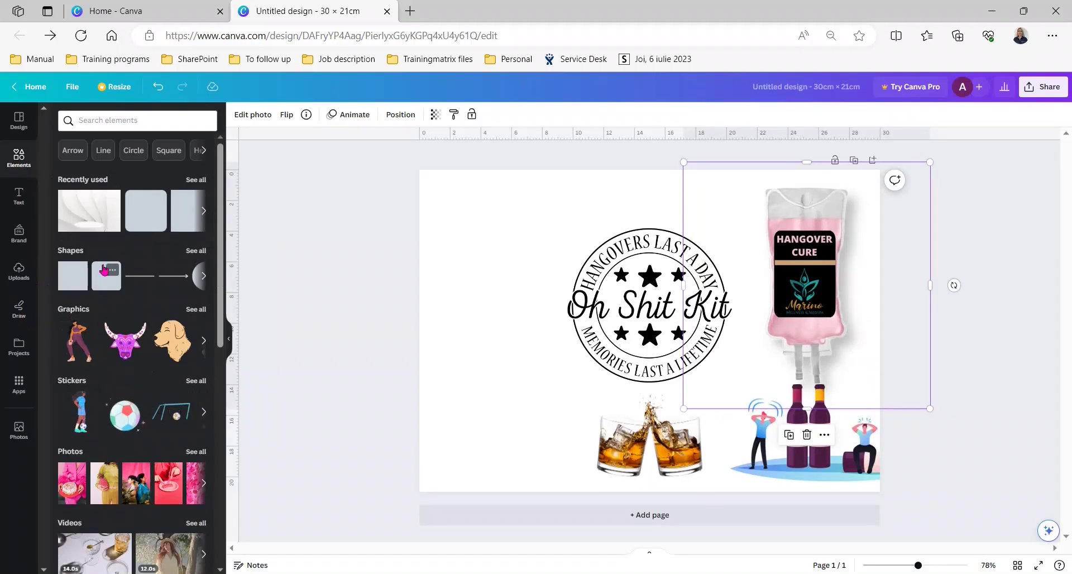
mouse_move(100, 289)
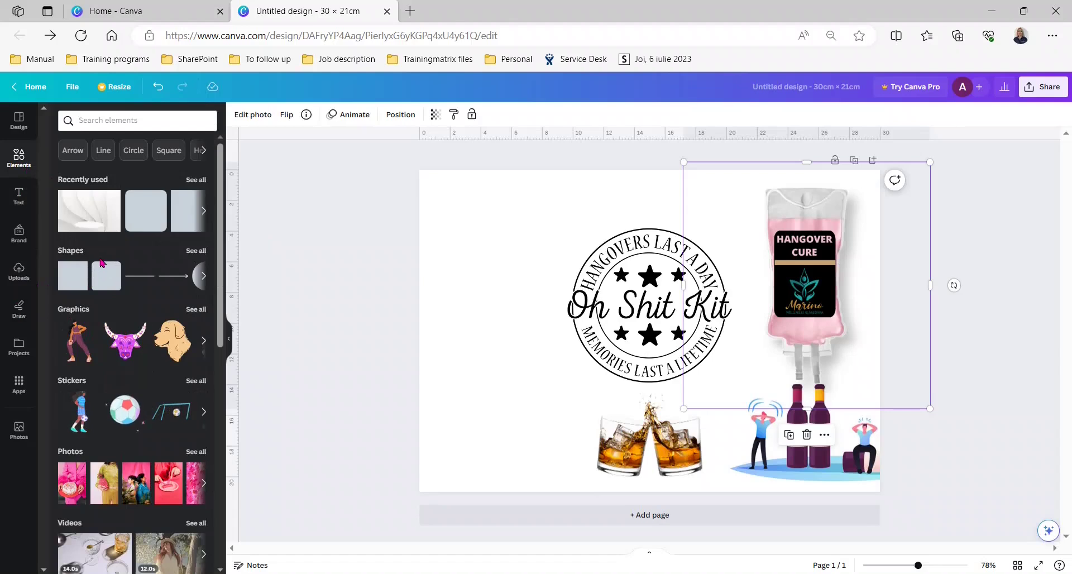
click(93, 281)
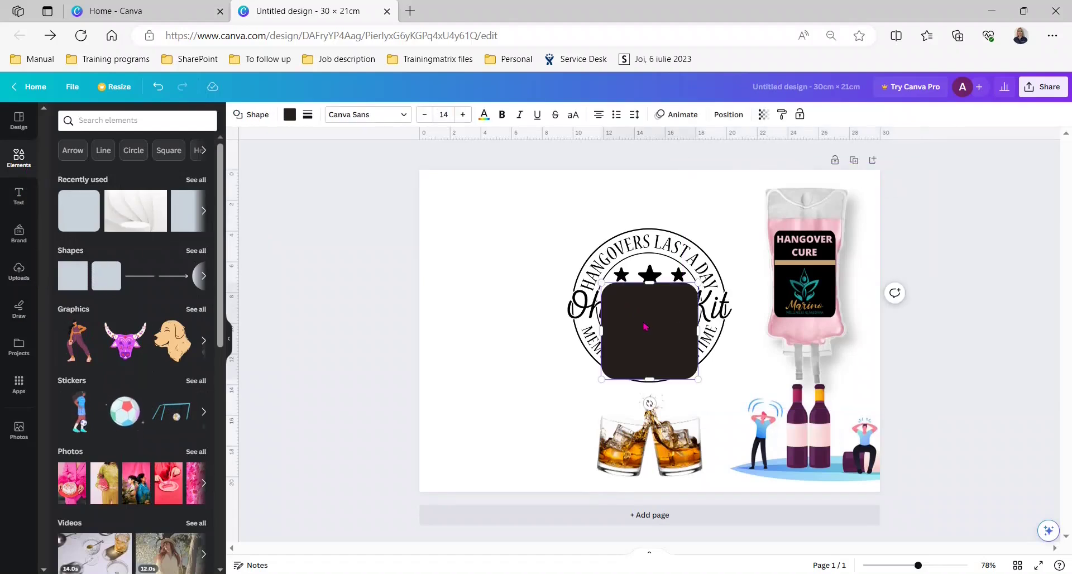
click(291, 117)
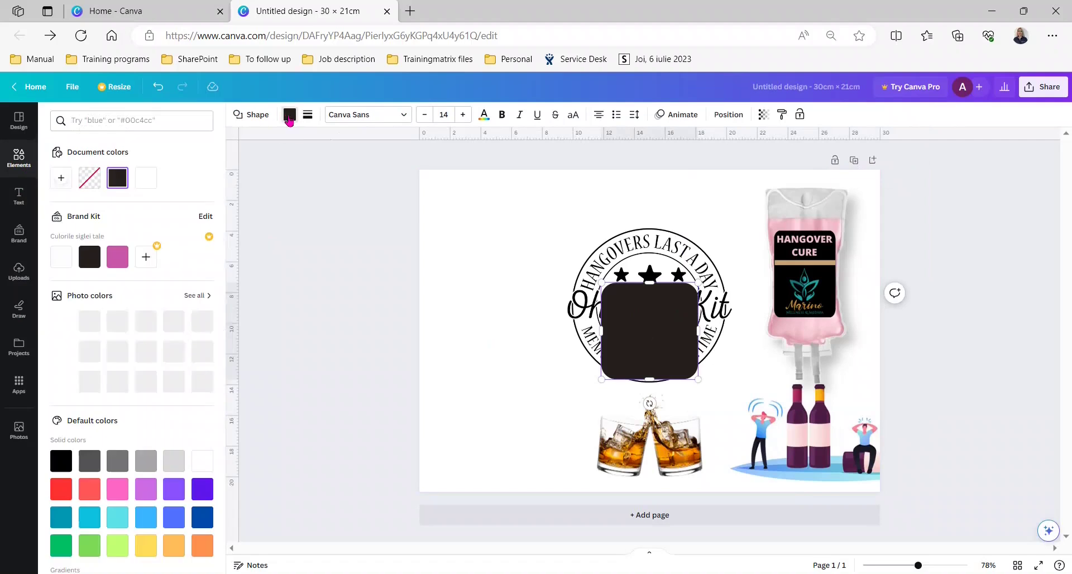
click(173, 381)
Shrink the off-white rounded square and fit it over the logo on the Hangover Cure bag's label.
drag(601, 380, 633, 347)
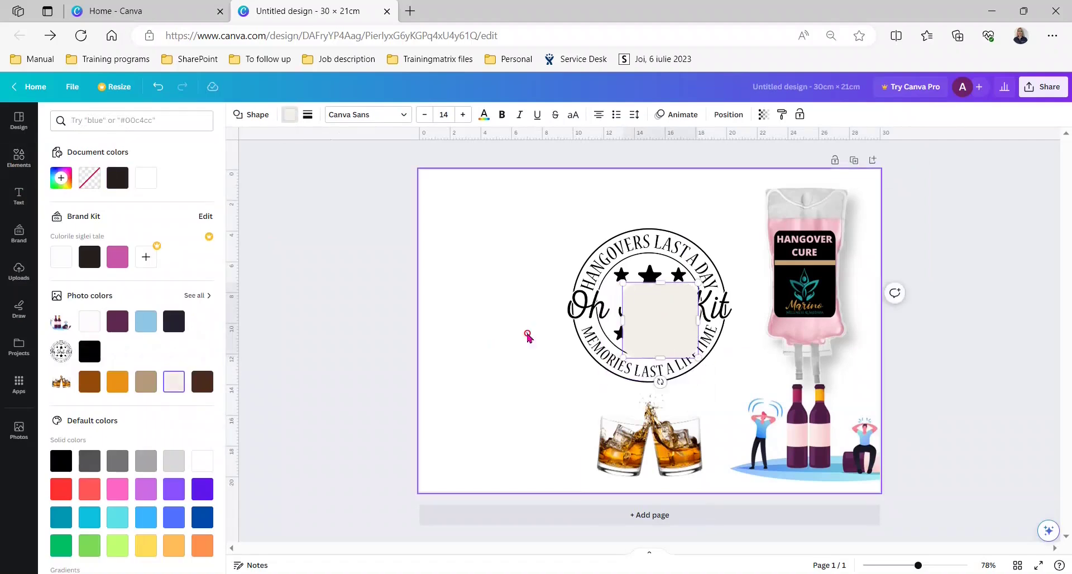
drag(665, 314, 797, 304)
drag(761, 344, 777, 311)
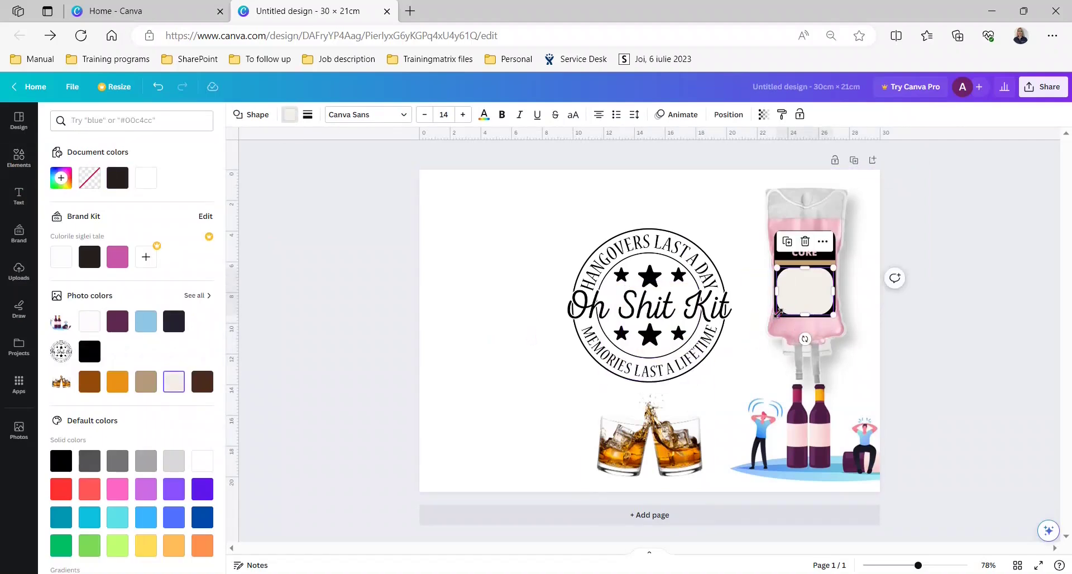
click(510, 238)
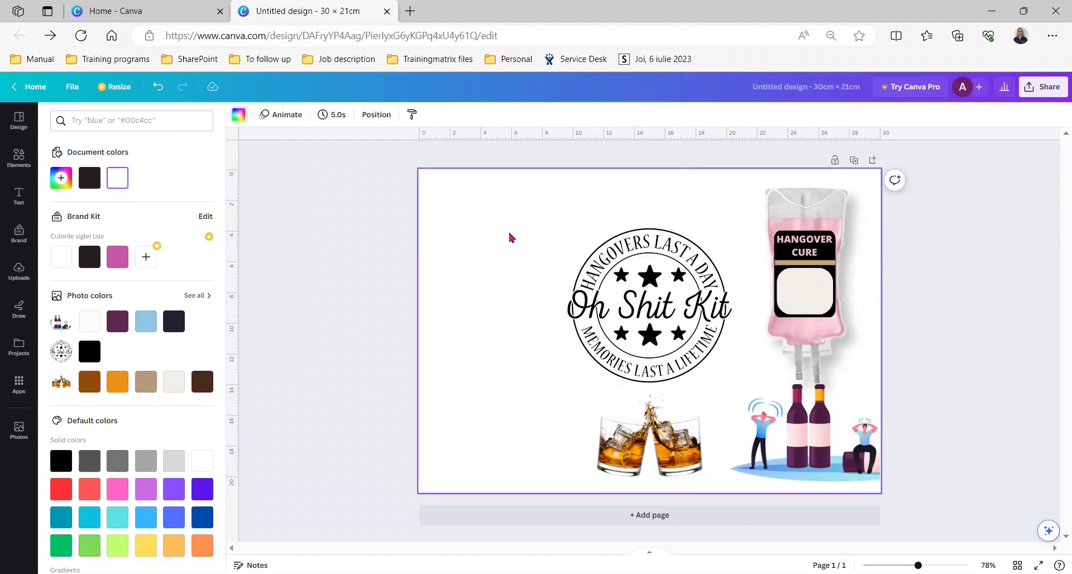
Duplicate the "Oh Shit Kit" badge, shrink the copy and centre it on the off-white square on the bag's label.
click(640, 292)
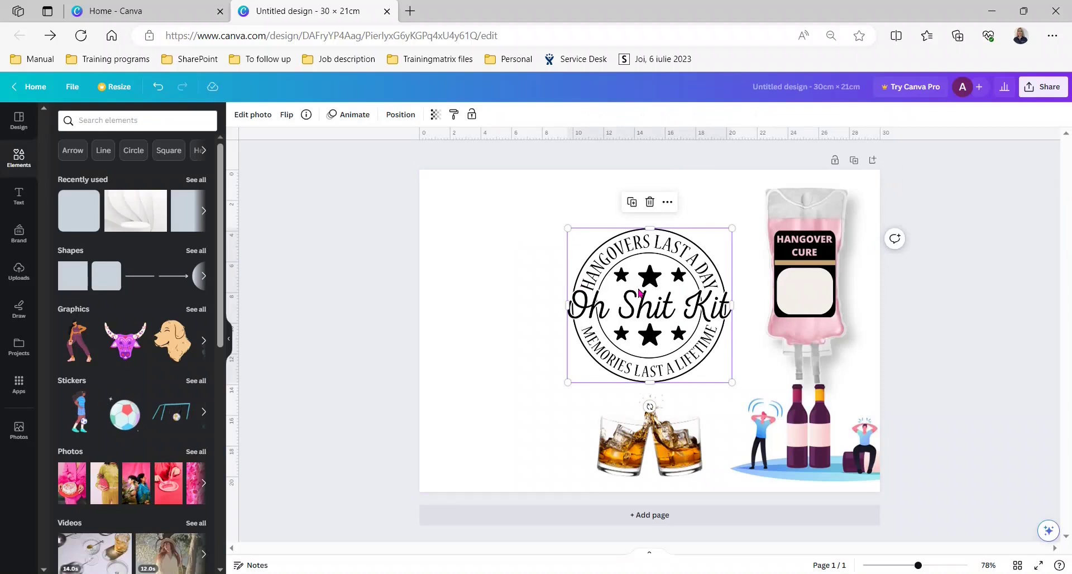
key(ctrl+d)
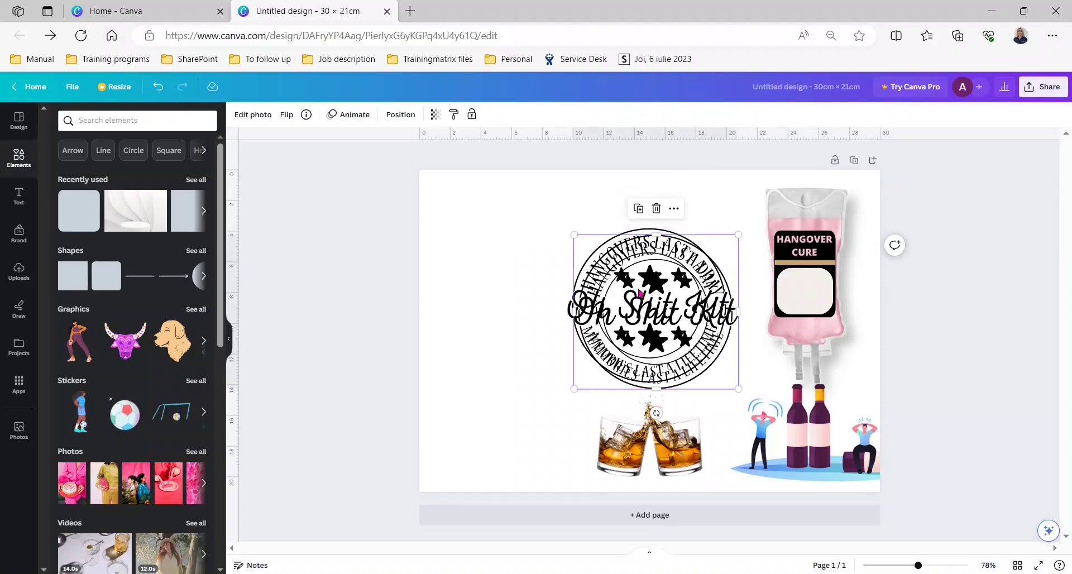
drag(574, 234, 649, 305)
drag(697, 362, 804, 320)
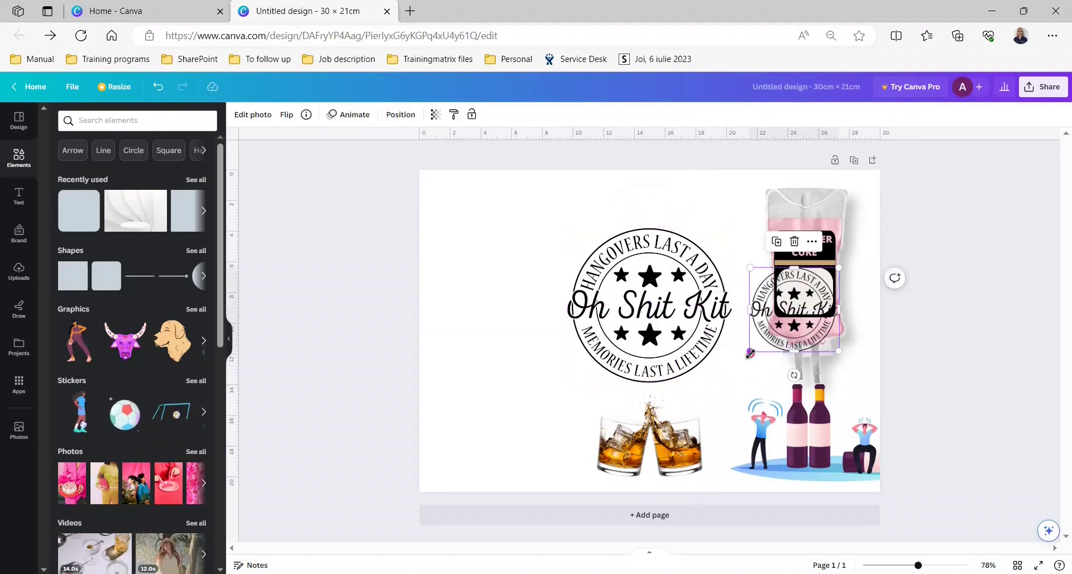
drag(750, 353, 793, 311)
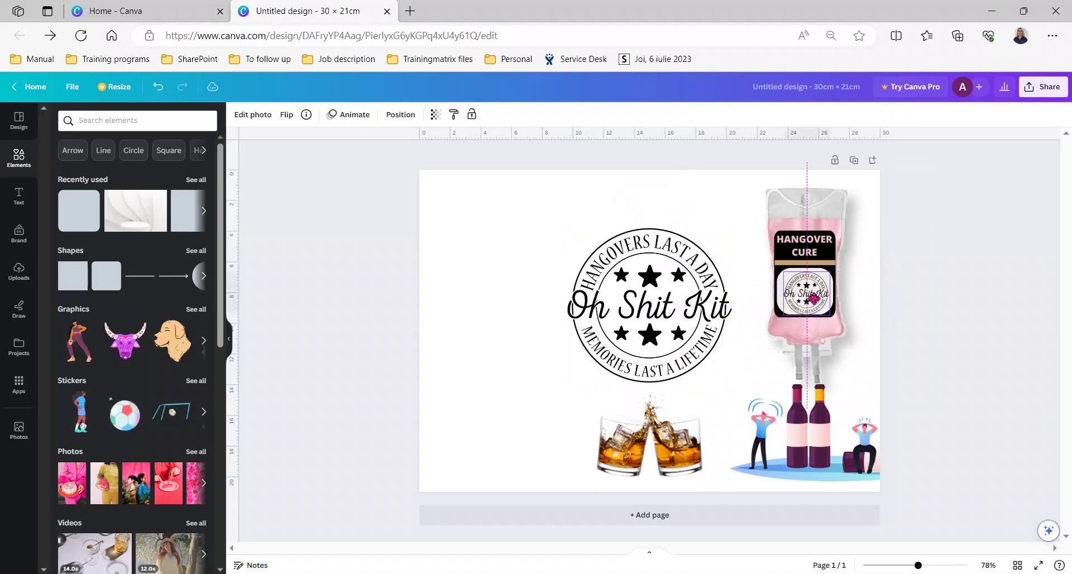
drag(814, 299, 816, 302)
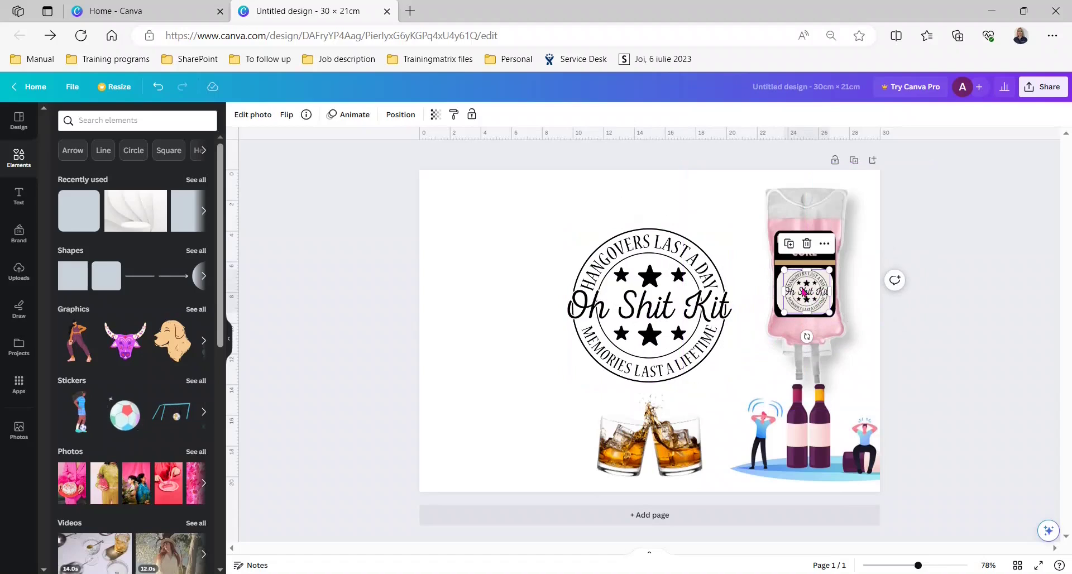
Add the uploaded Vintage 1983 image, shrink it and place it in the page's lower-left corner.
key(Escape)
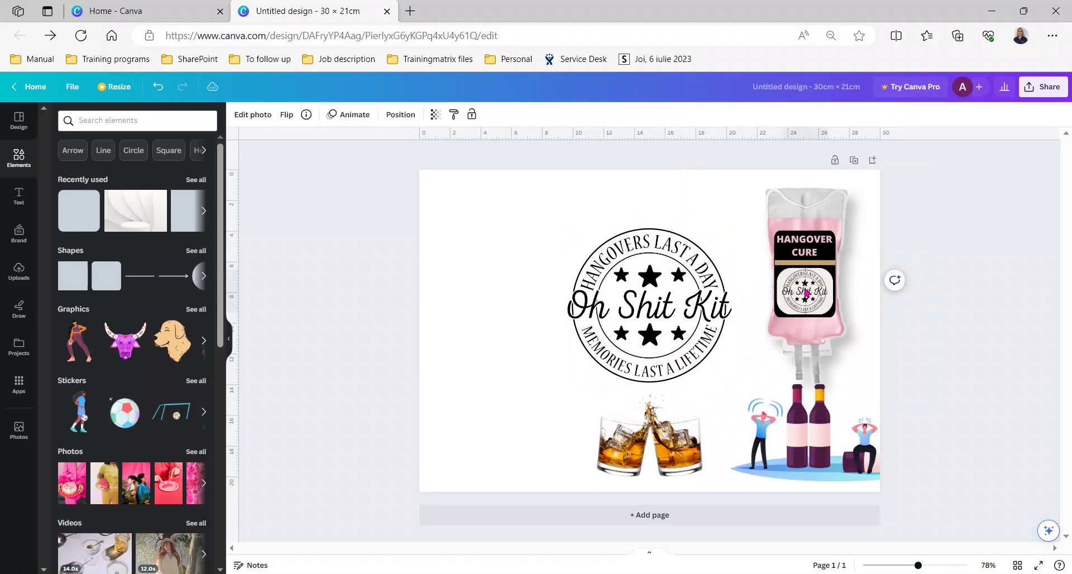
click(612, 208)
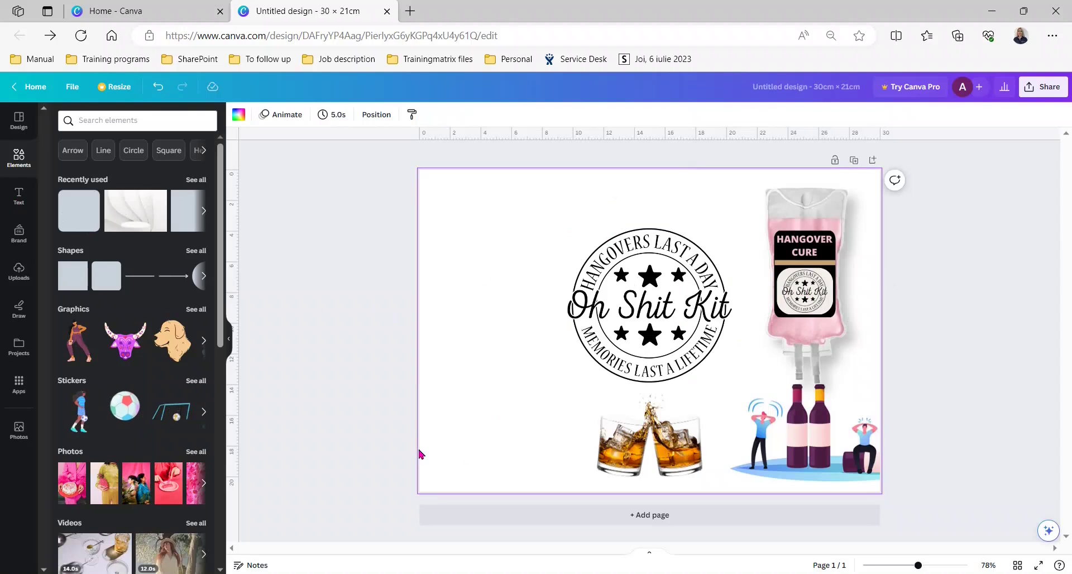
click(18, 272)
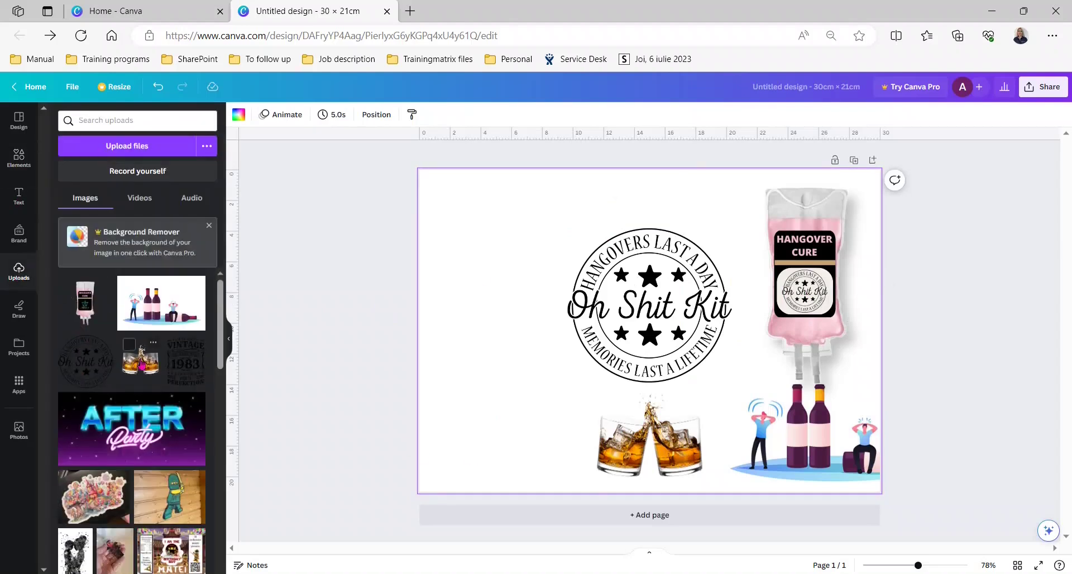
click(186, 363)
drag(650, 332, 511, 332)
drag(622, 192, 518, 365)
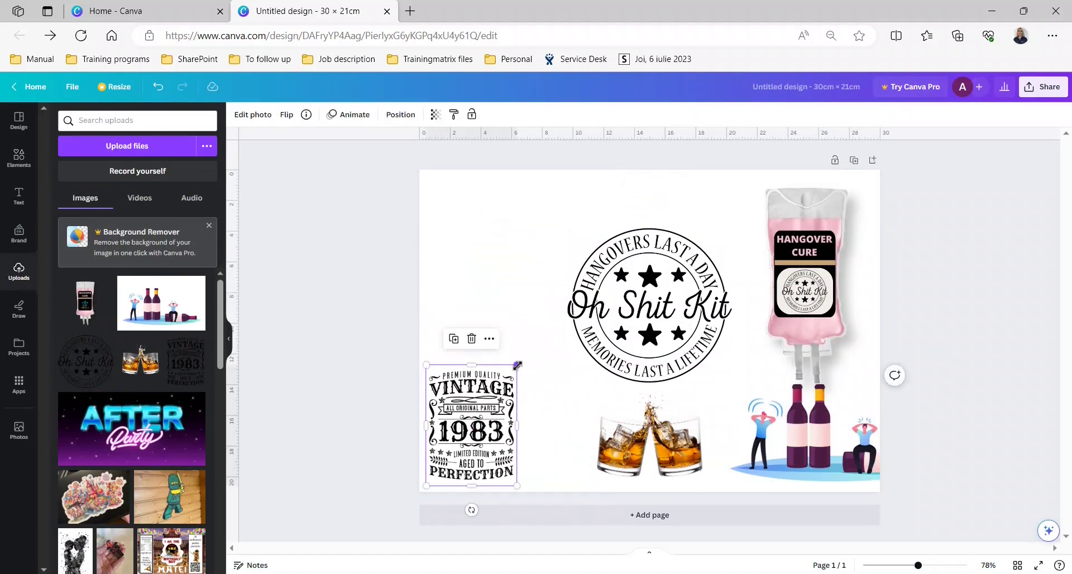
drag(517, 365, 528, 351)
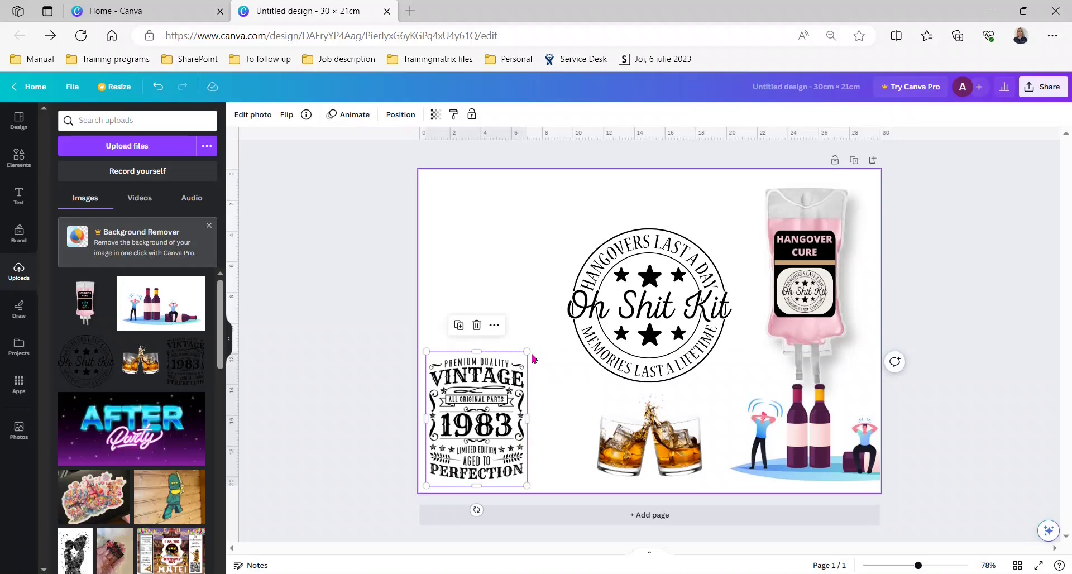
Add a heading reading "A se folosi in caz de urgenţă", shrink it to size 34.2 and centre it above the large round badge.
click(18, 197)
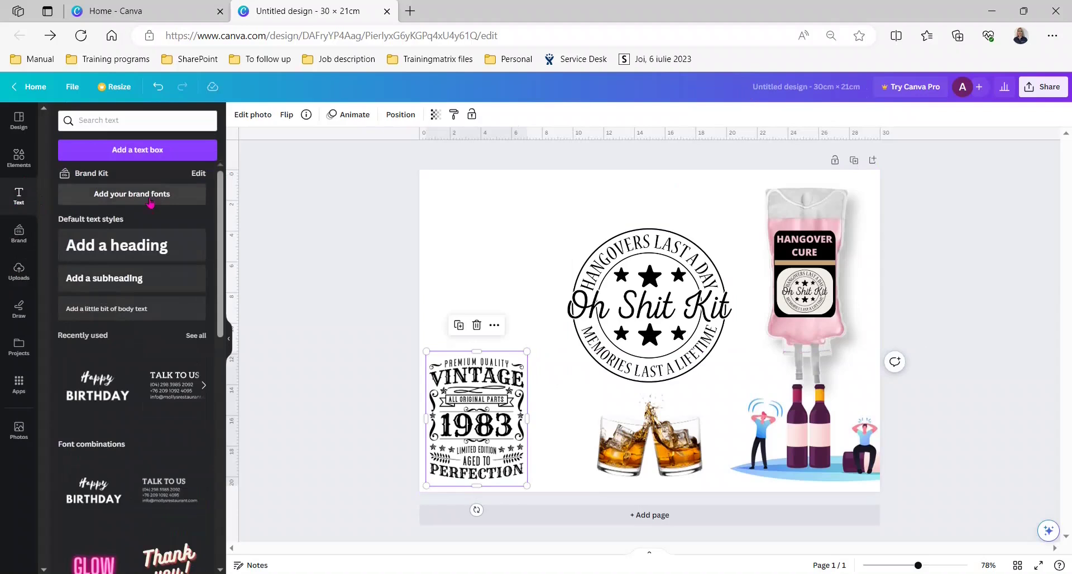
click(119, 249)
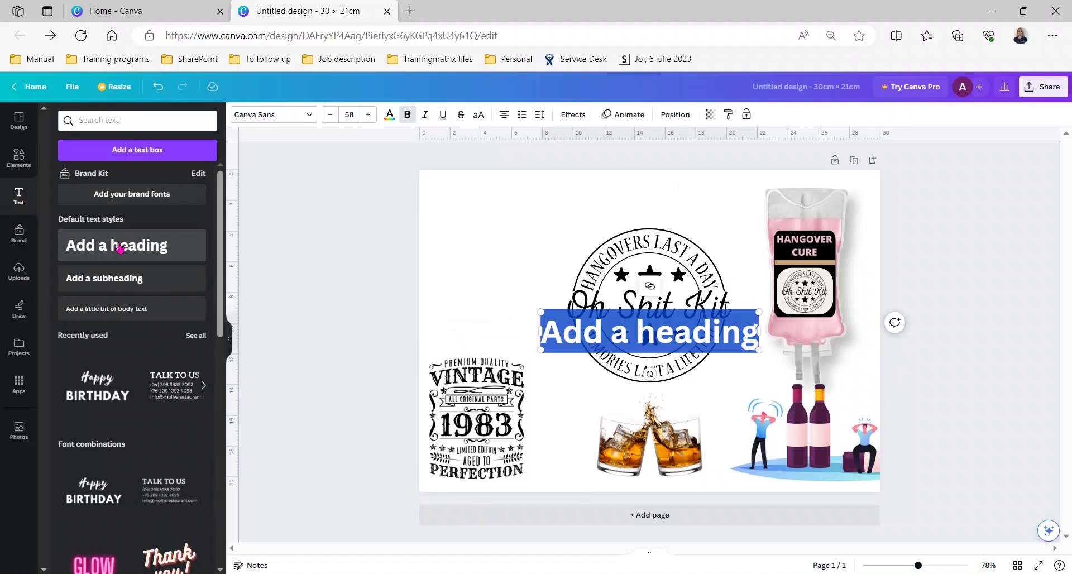
click(119, 249)
text(A se folosi in caz de urgen)
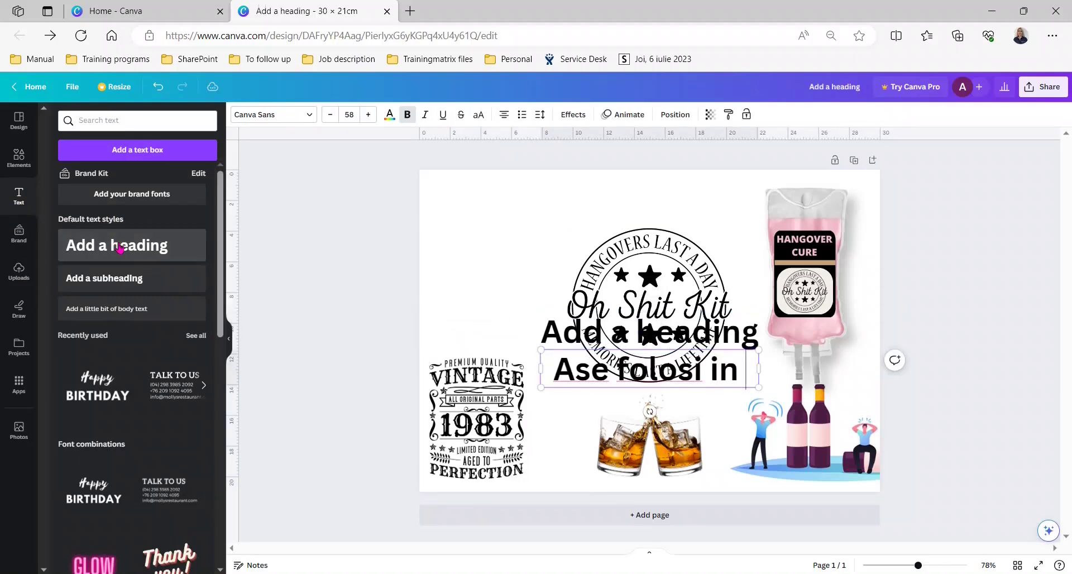
text(ță)
click(578, 371)
drag(759, 415, 770, 266)
drag(452, 283, 593, 258)
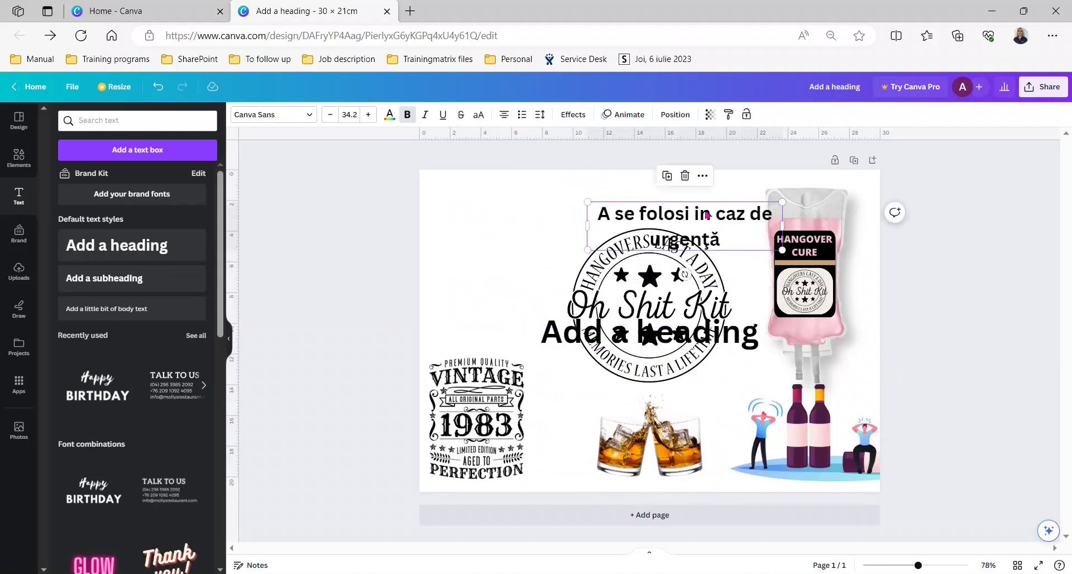
drag(712, 213, 667, 189)
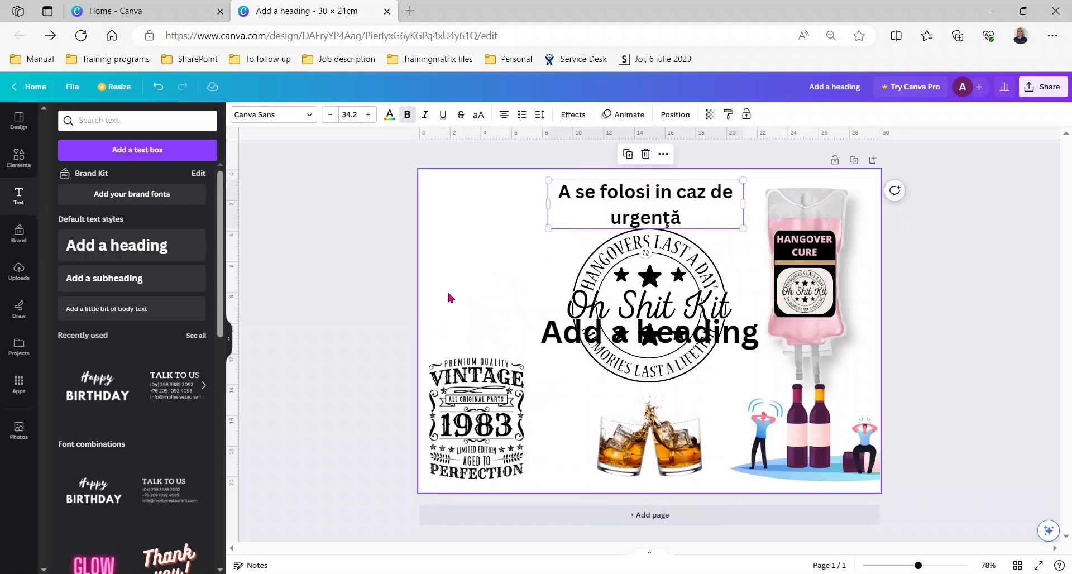
Replace the spare heading with the celebrant's name followed by "40TH BIRTHDAY", then shrink and centre it between the badge and whiskey glasses.
drag(616, 343, 614, 397)
double_click(614, 397)
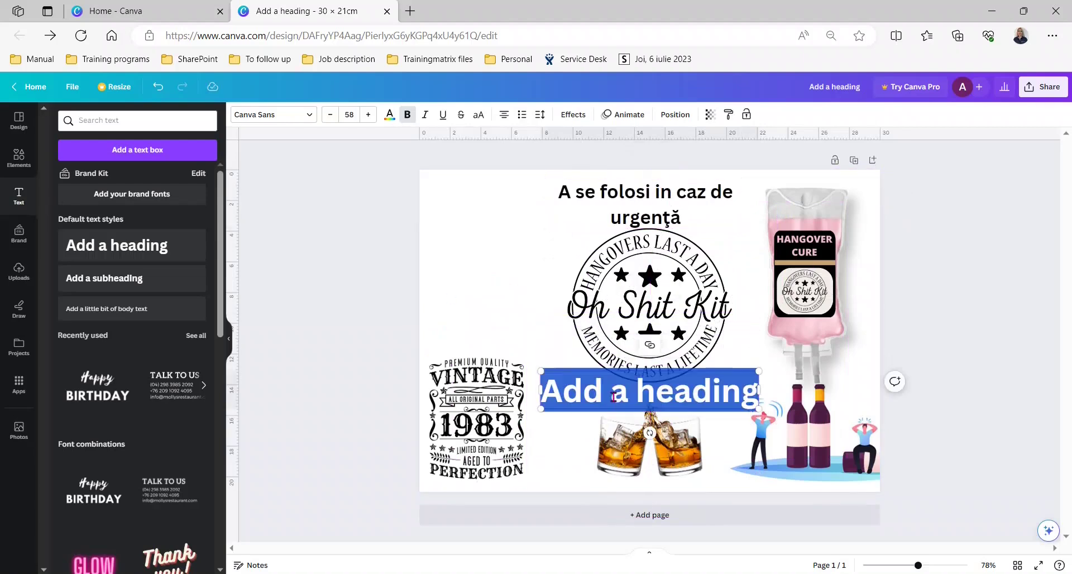
text(MIRCEA'S 40)
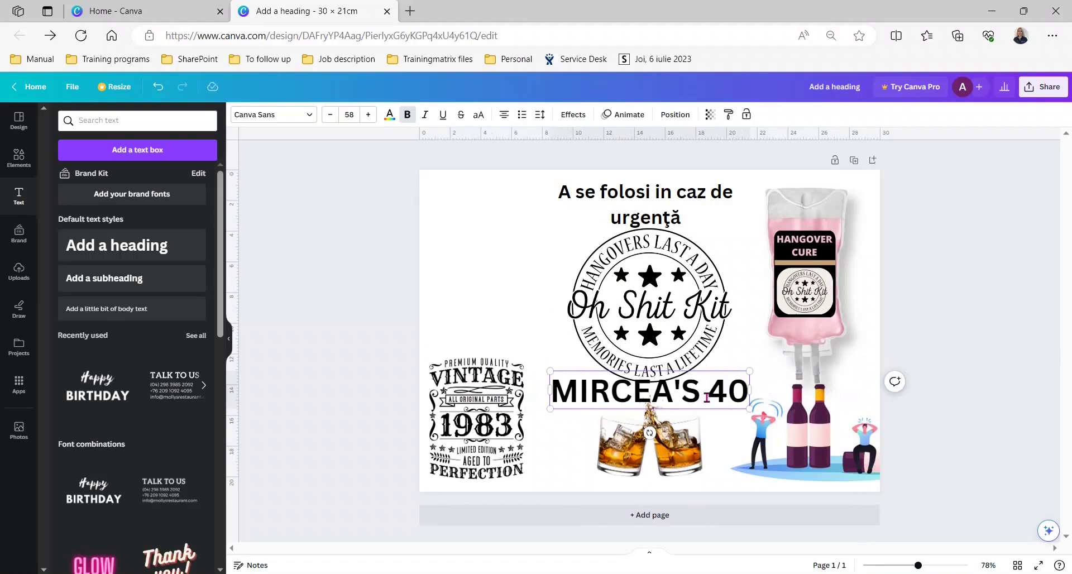
text(TH BIRTHDAY)
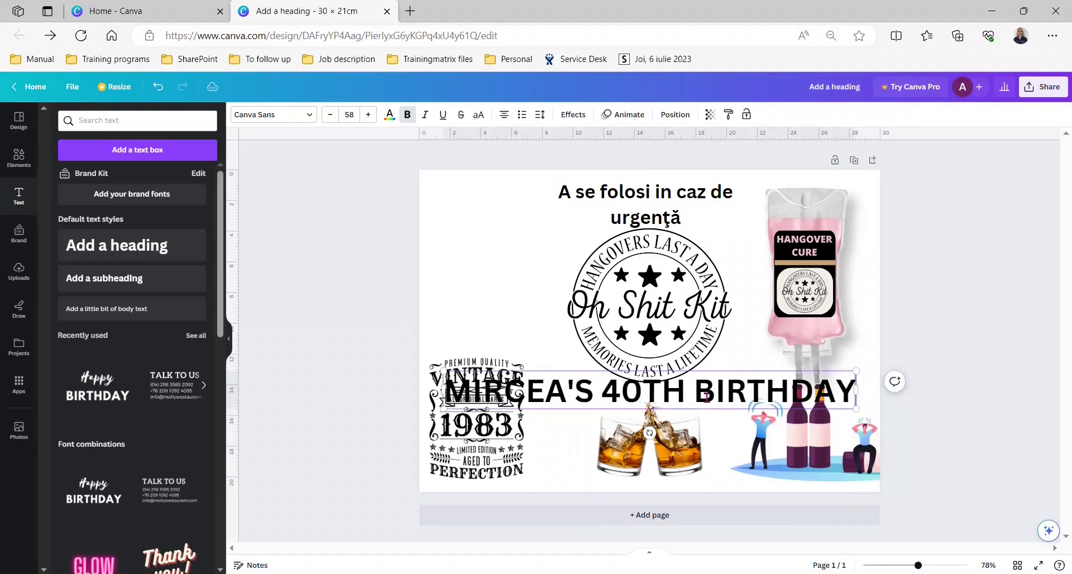
drag(443, 408, 583, 387)
drag(665, 398, 649, 400)
click(505, 238)
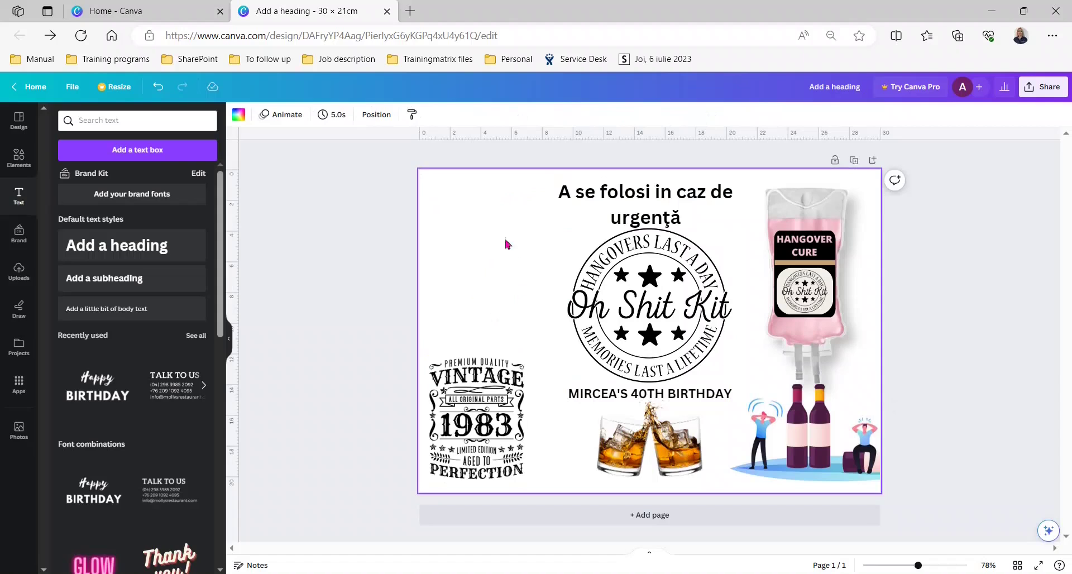
Add a subheading reading "Evenimentele aniversării", reduce it to size 25.6 and place it at the page's upper left above the Vintage graphic.
drag(139, 282, 447, 236)
double_click(446, 236)
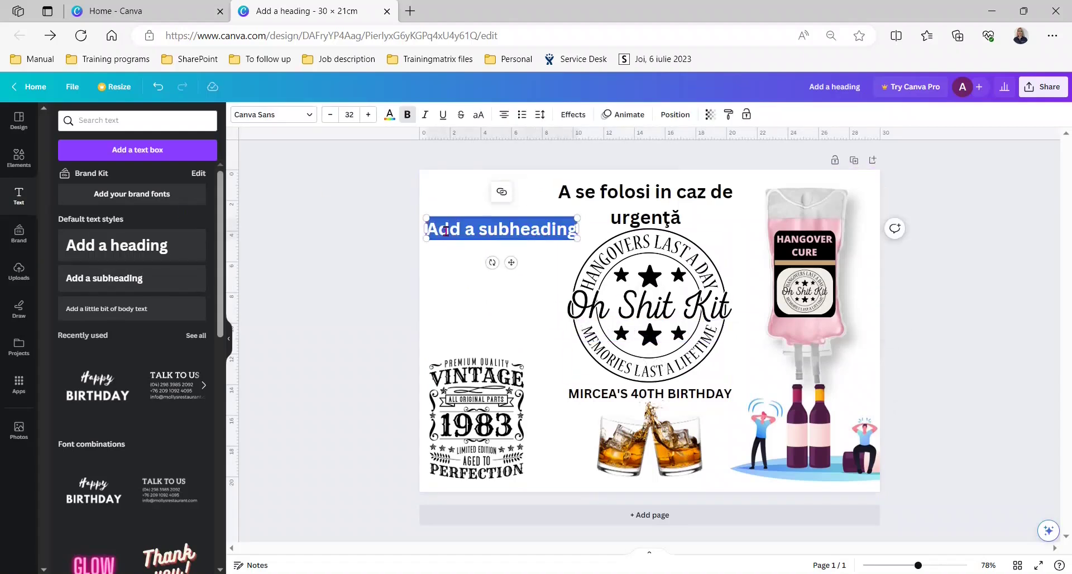
text(Evenimentele aniversării)
drag(502, 240, 478, 202)
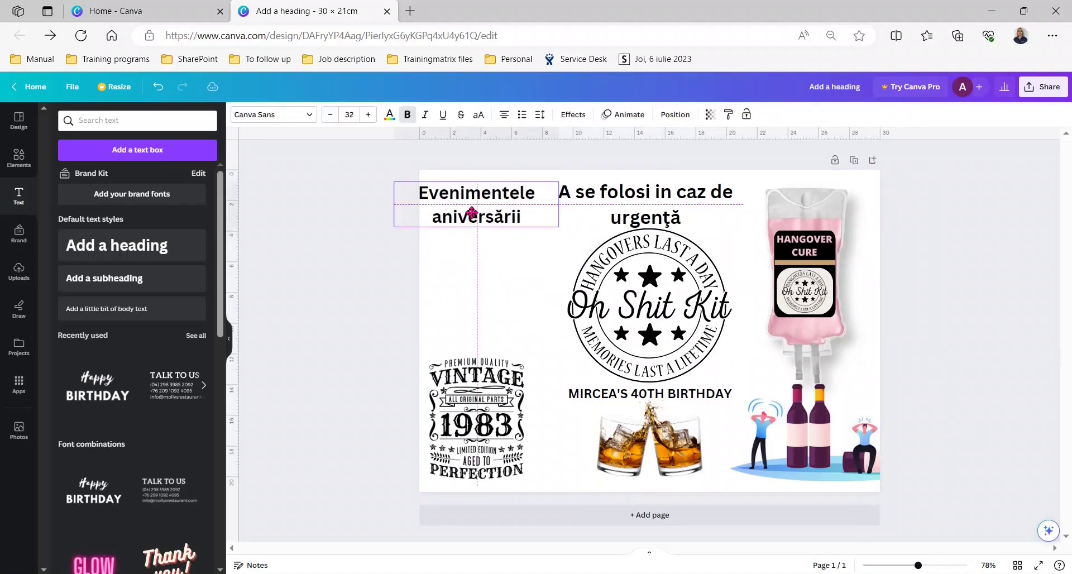
drag(395, 179, 433, 188)
drag(499, 225, 477, 217)
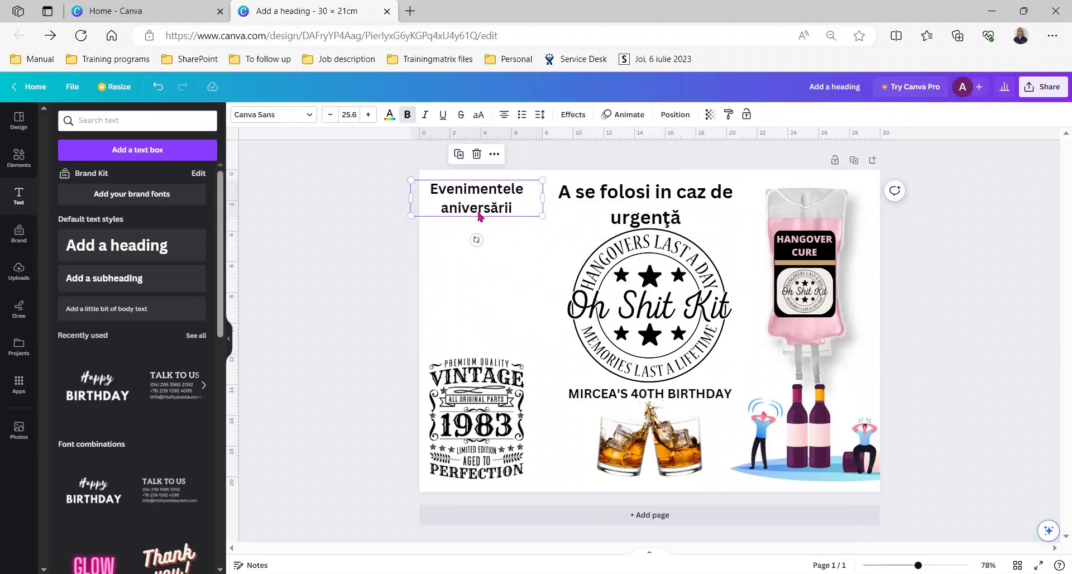
Add a subheading reading "Distracţie şi voie bună.....100%", reduce it to size 20 and centre it under "Evenimentele aniversării".
click(160, 284)
drag(584, 330, 436, 239)
double_click(449, 238)
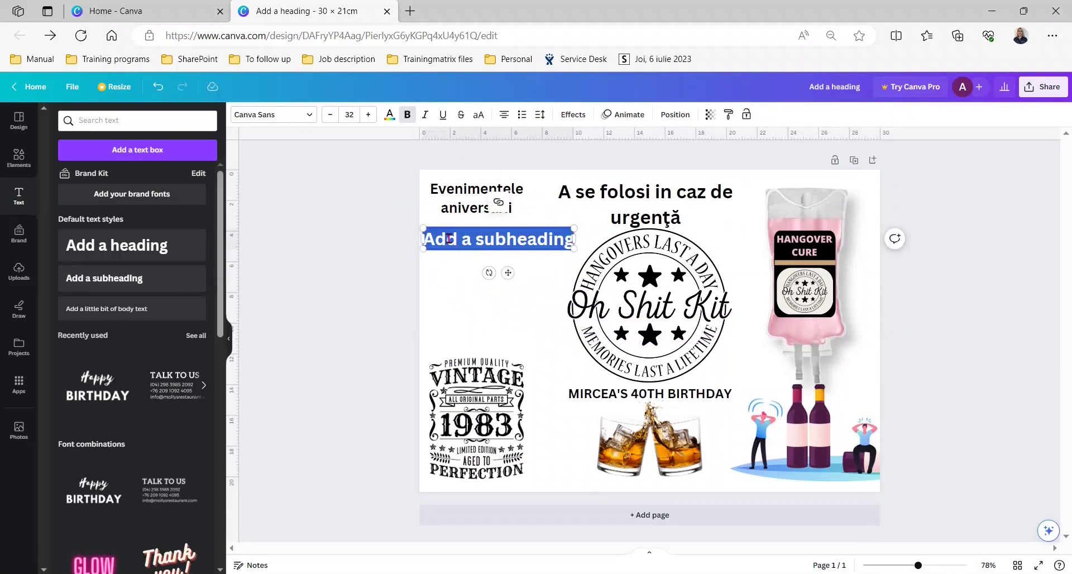
text(Distracţie şi voie bună)
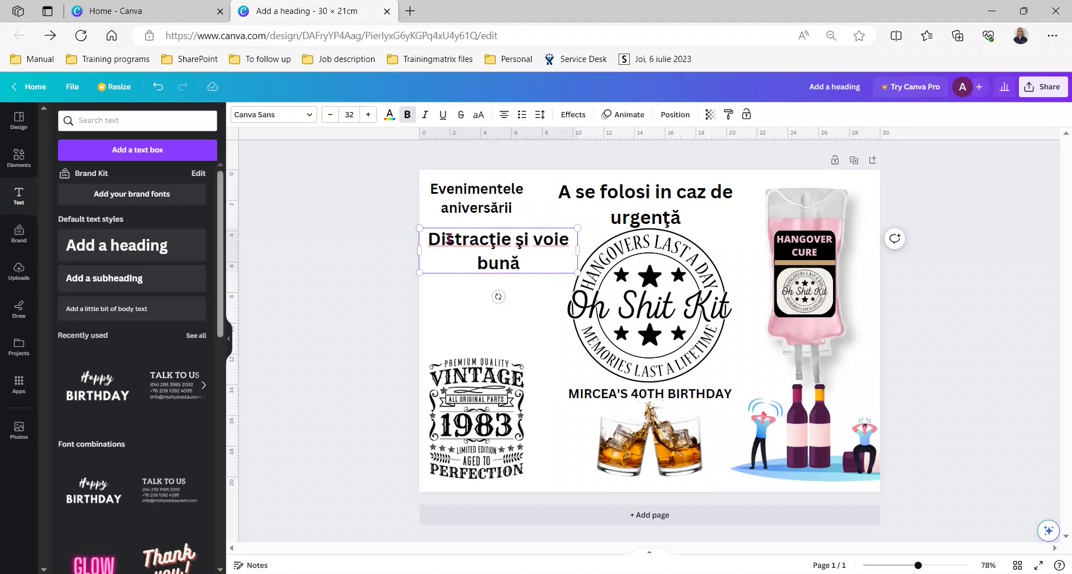
text(.....100%)
drag(419, 273, 479, 263)
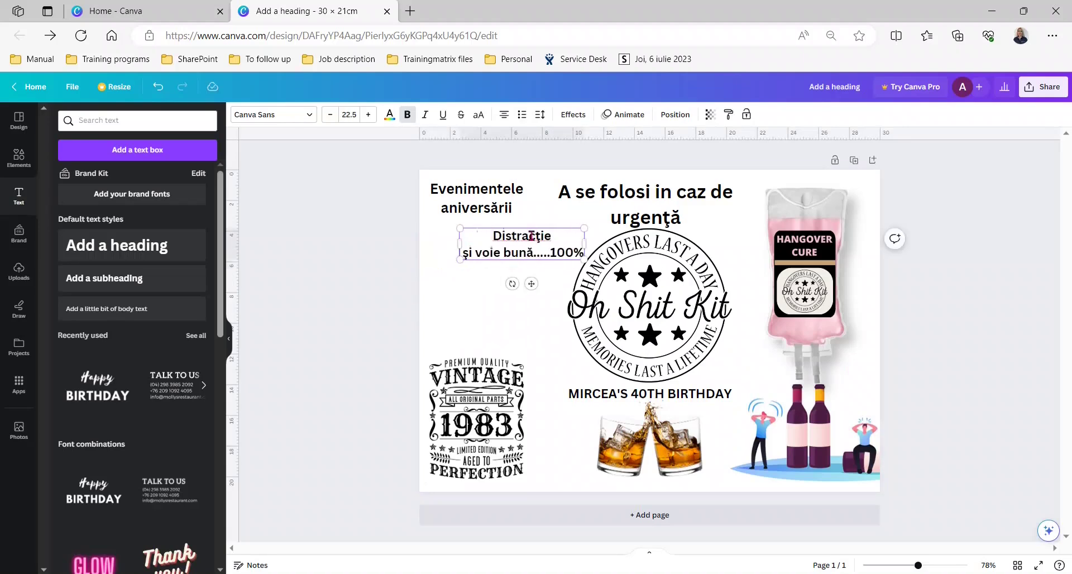
drag(532, 236, 503, 240)
drag(431, 256, 422, 250)
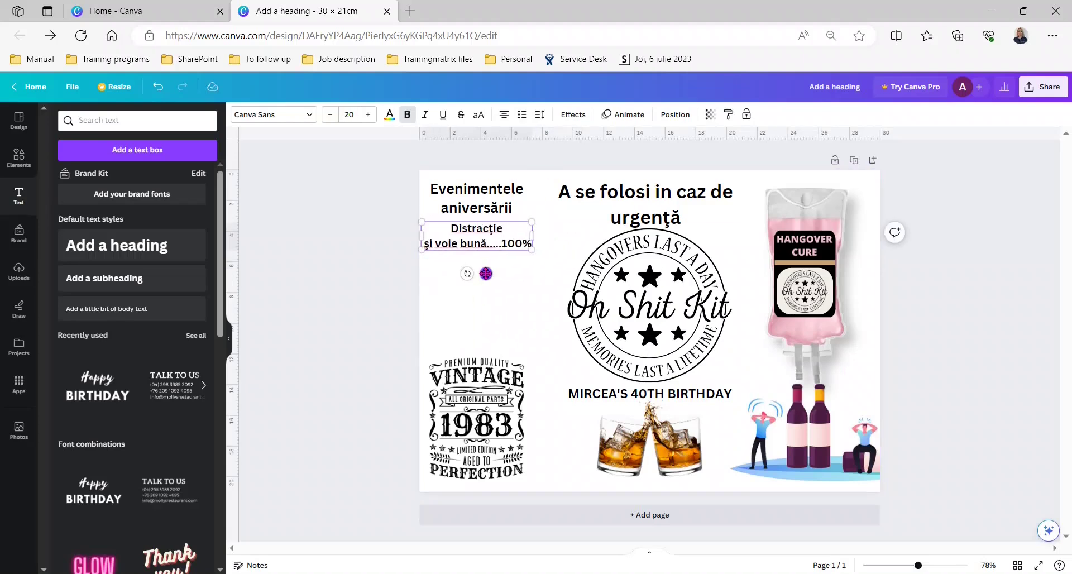
Duplicate the "Evenimentele aniversării" heading, place the copy below the 100% line and change its text to "Ingredinte".
click(479, 203)
key(ctrl+d)
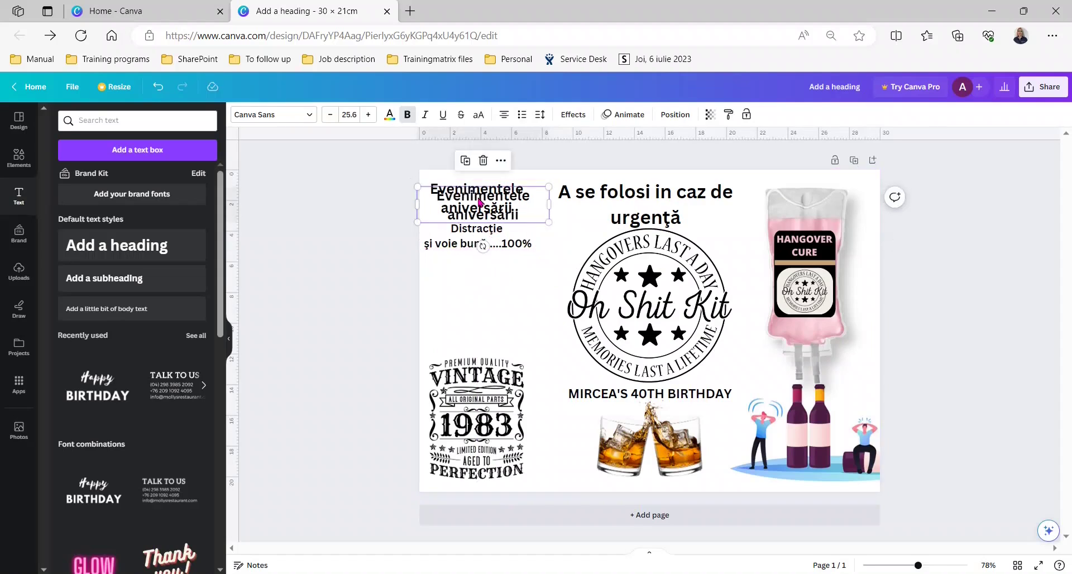
drag(484, 206, 484, 291)
double_click(484, 276)
text(Ingredinte)
Duplicate the 100% text under "Ingredinte" and replace it with Urări aniversare, Îmbrăţişări şi pupături, Fericire, Surprize, Cadouri, Familie and Priteteni on separate lines.
click(477, 234)
key(ctrl+d)
double_click(477, 291)
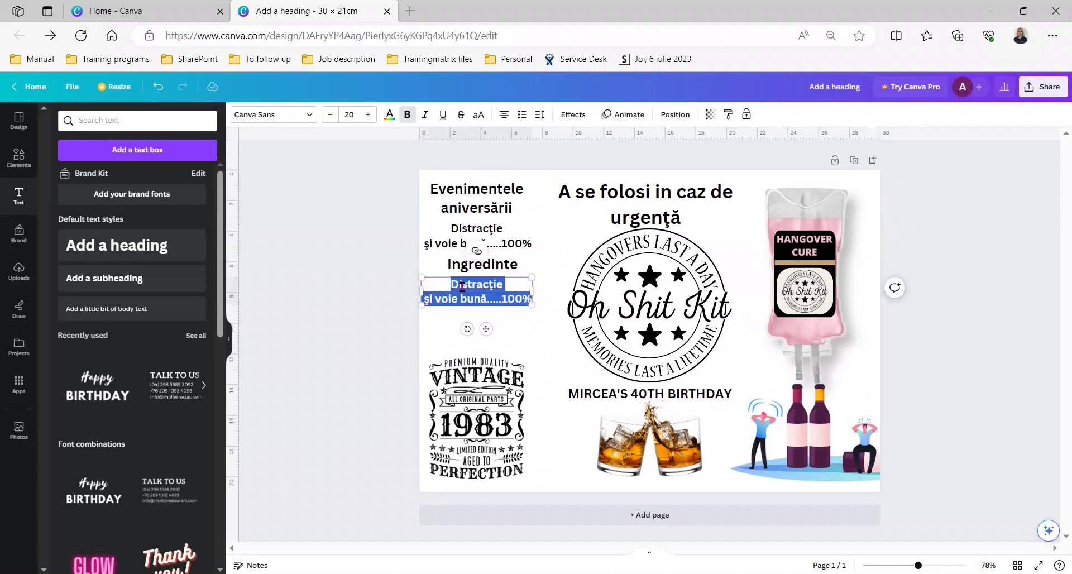
text(Urări aniversare)
key(Return)
text(Îmbrăţişări şi pupături)
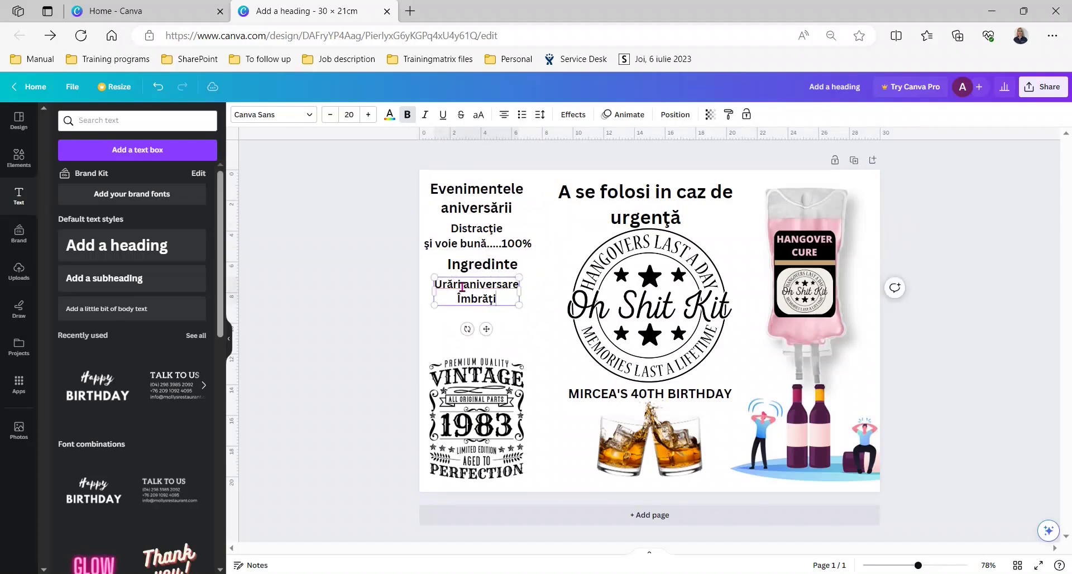
key(Return)
text(Fericire Surprize Cadouri Familie Prieteni)
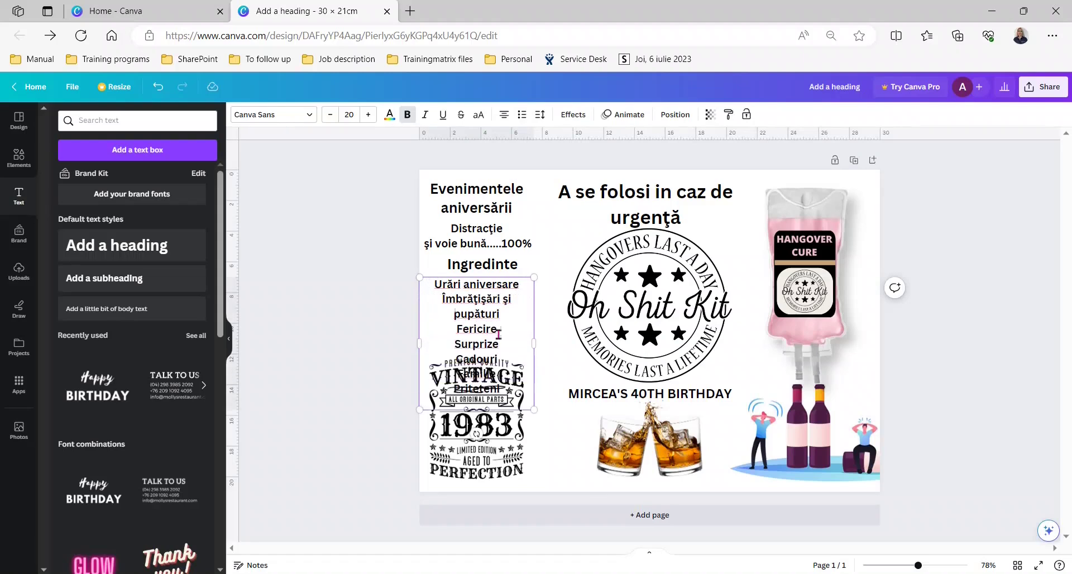
Widen the ingredients text box, turn its lines into a bulleted list and fit it above the Vintage 1983 graphic.
drag(535, 343, 564, 344)
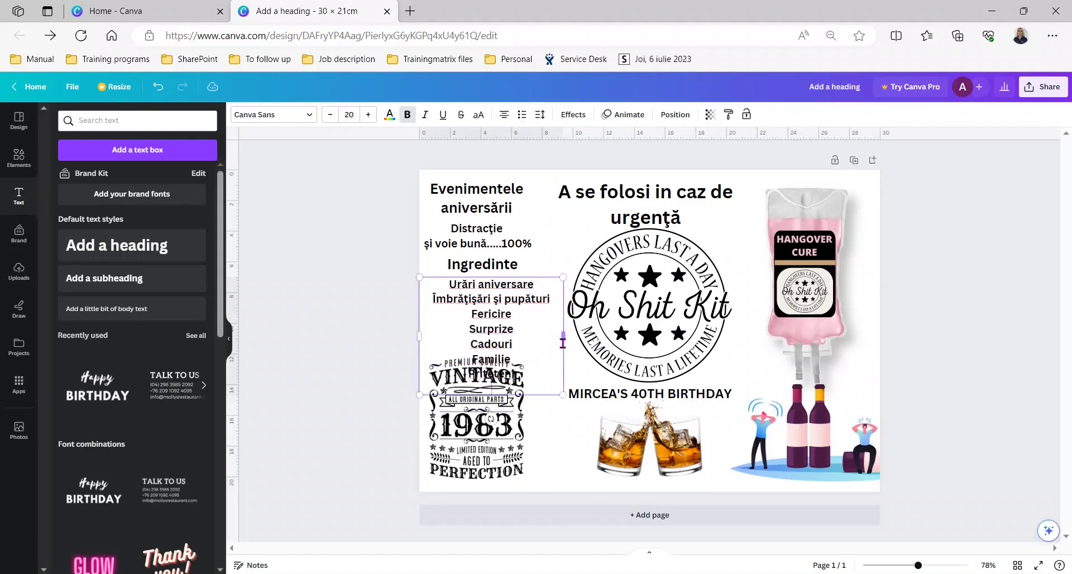
key(ctrl+a)
key(ctrl+shift+8)
click(453, 194)
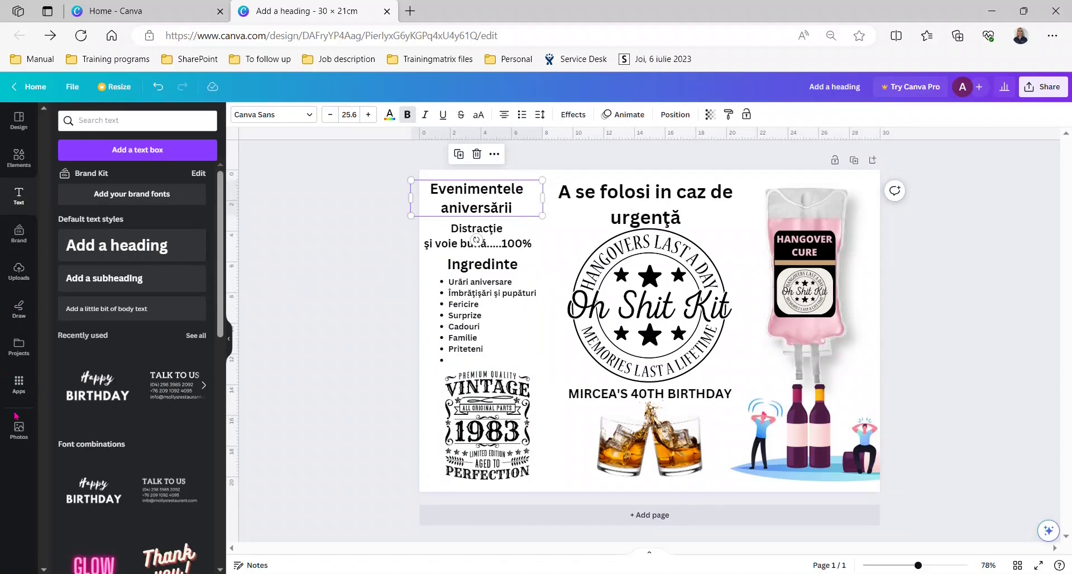
Put a gold brush-stroke photo behind "Evenimentele aniversării" and a copy over "Ingredinte", and open the copy's layer options.
click(16, 438)
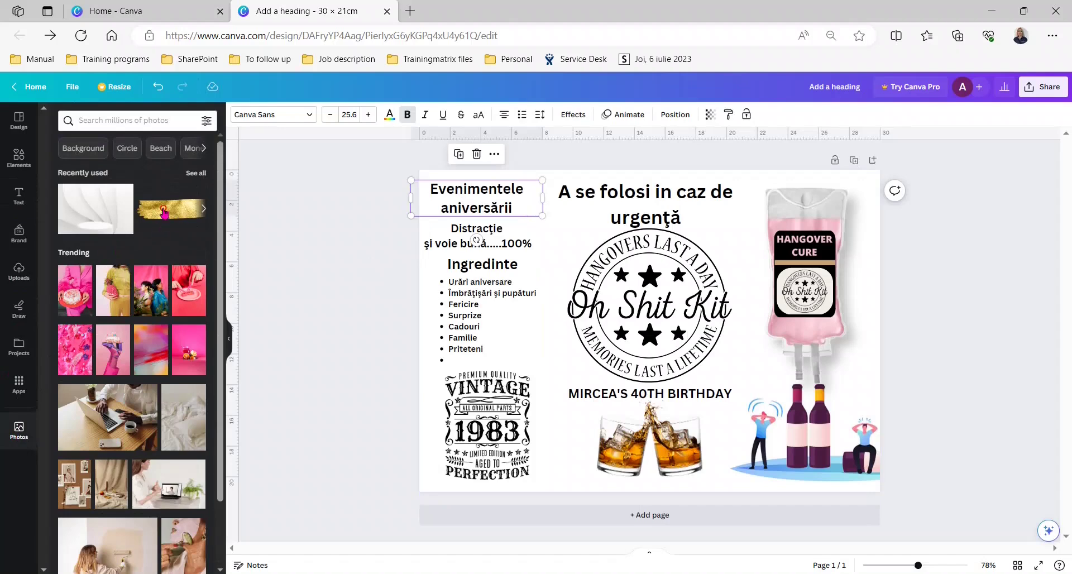
mouse_move(163, 212)
mouse_down()
mouse_move(687, 292)
mouse_move(475, 193)
mouse_move(489, 196)
mouse_up()
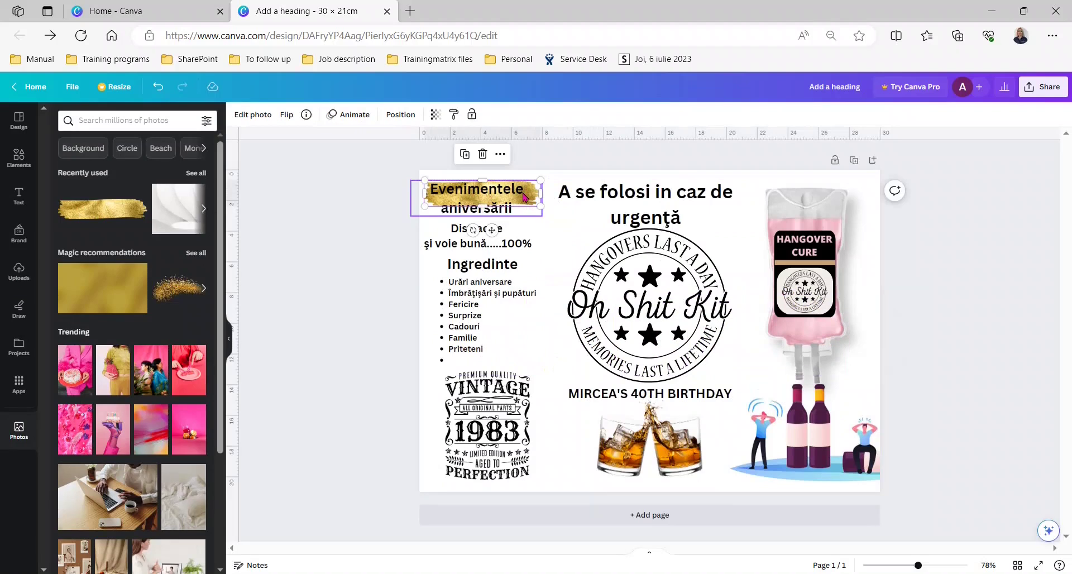
drag(524, 196, 518, 258)
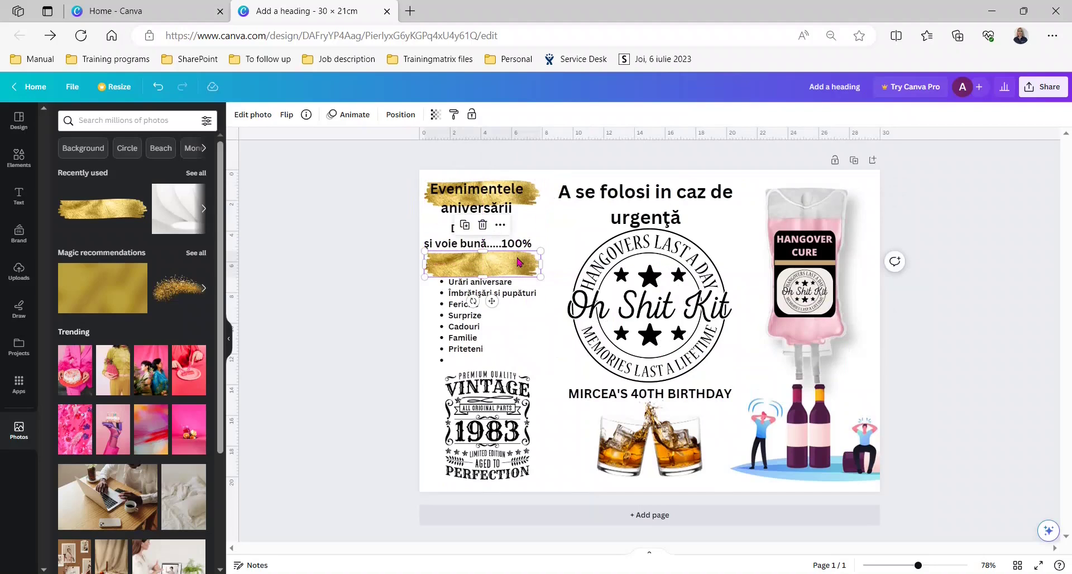
right_click(518, 262)
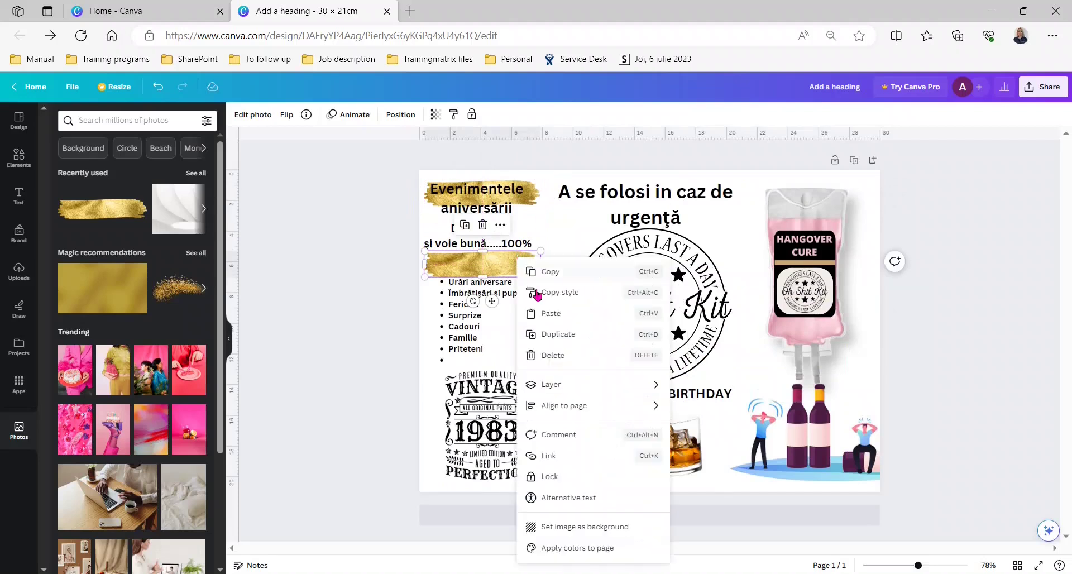
mouse_move(553, 386)
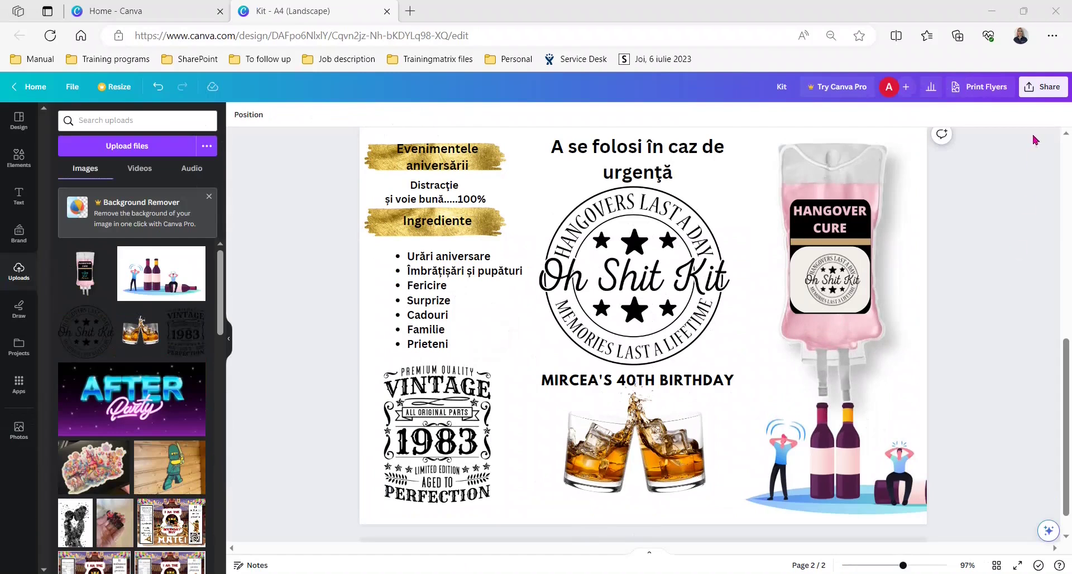
Download page 2 of the finished Kit design as a PNG.
click(1040, 91)
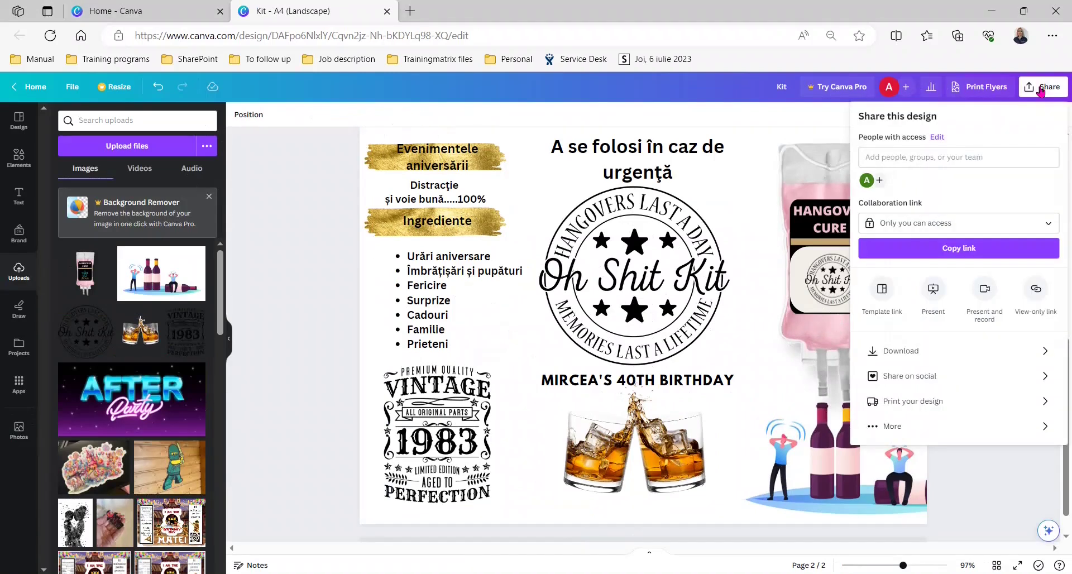
click(945, 352)
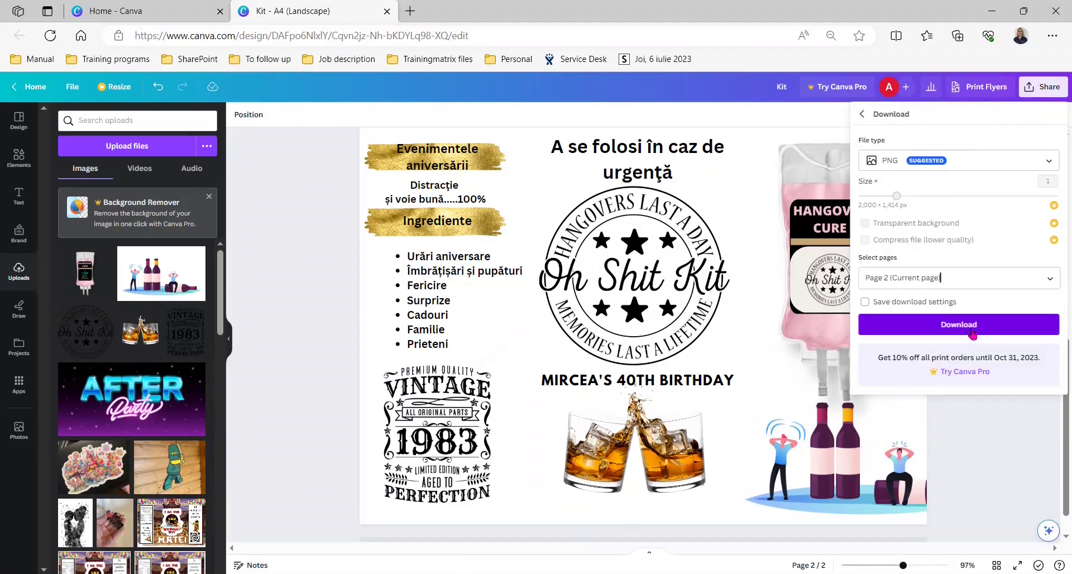
click(974, 333)
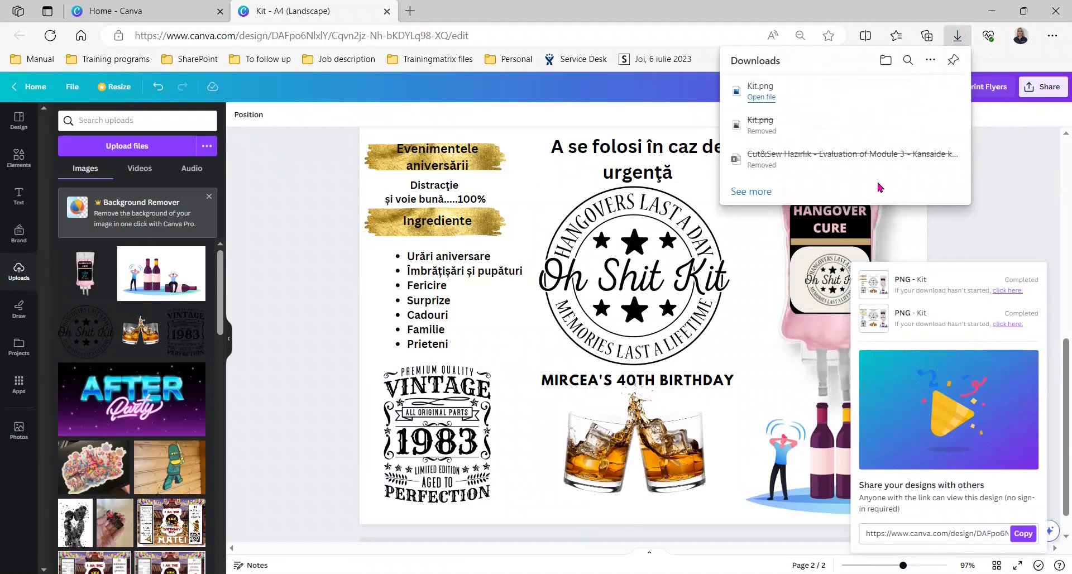
Open the newly downloaded Kit.png in the Photos viewer and bring up its print settings.
click(761, 98)
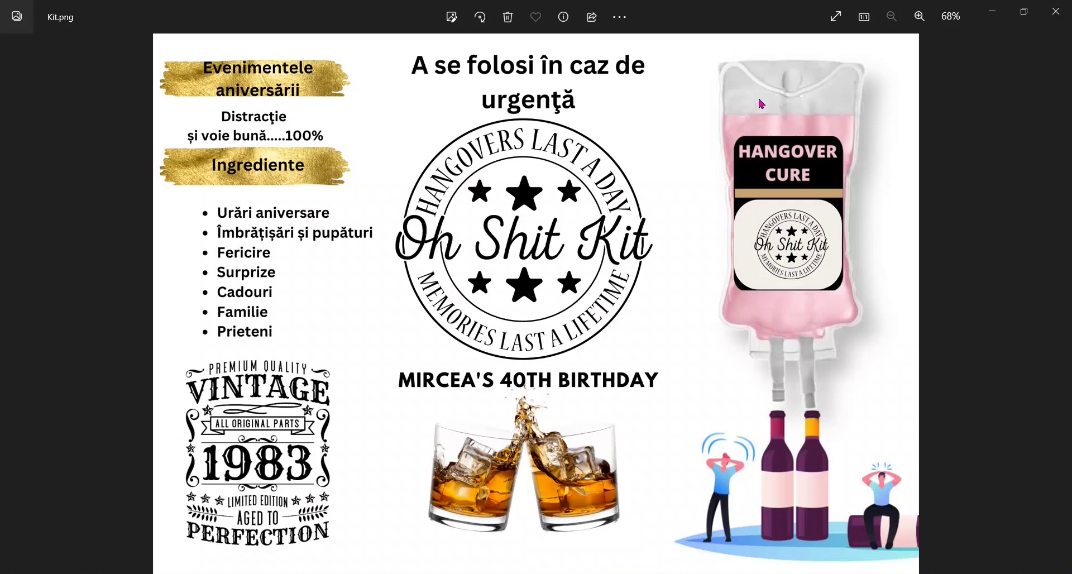
click(621, 18)
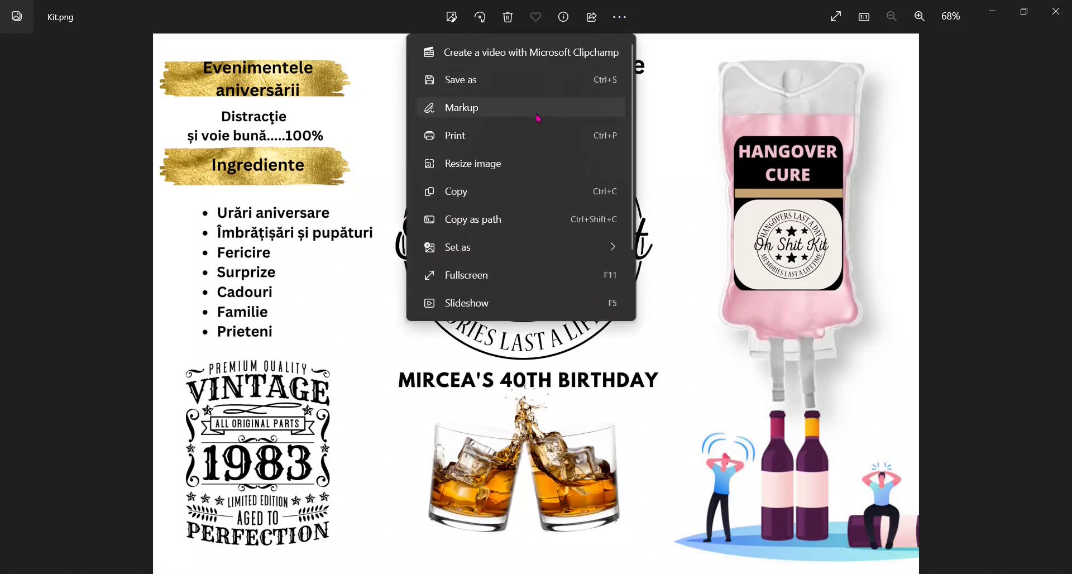
click(511, 148)
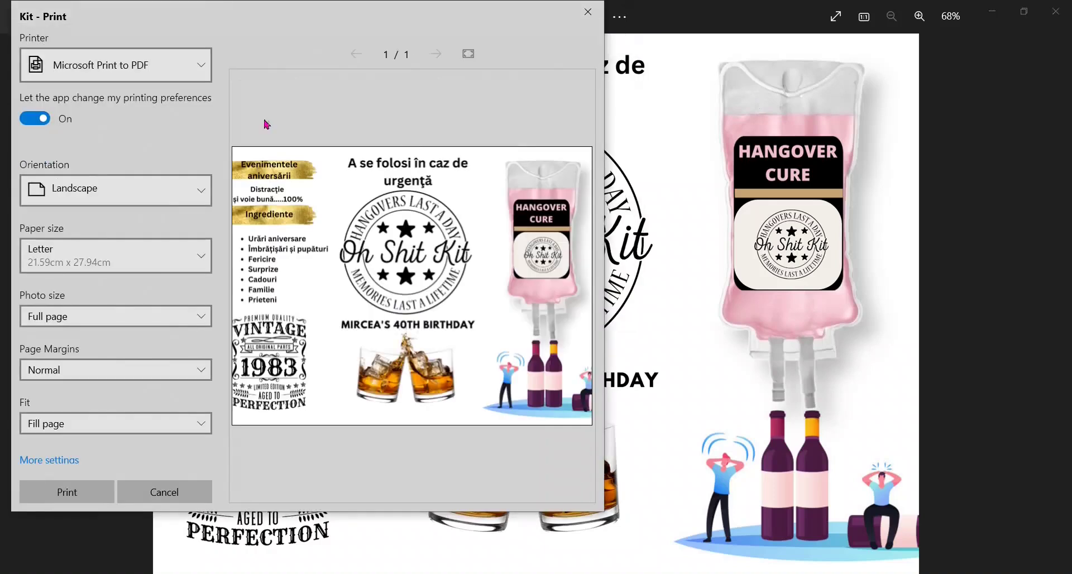
Print the label on the EPSON L3210 Series printer with the paper type set to Photo Paper Glossy.
click(194, 80)
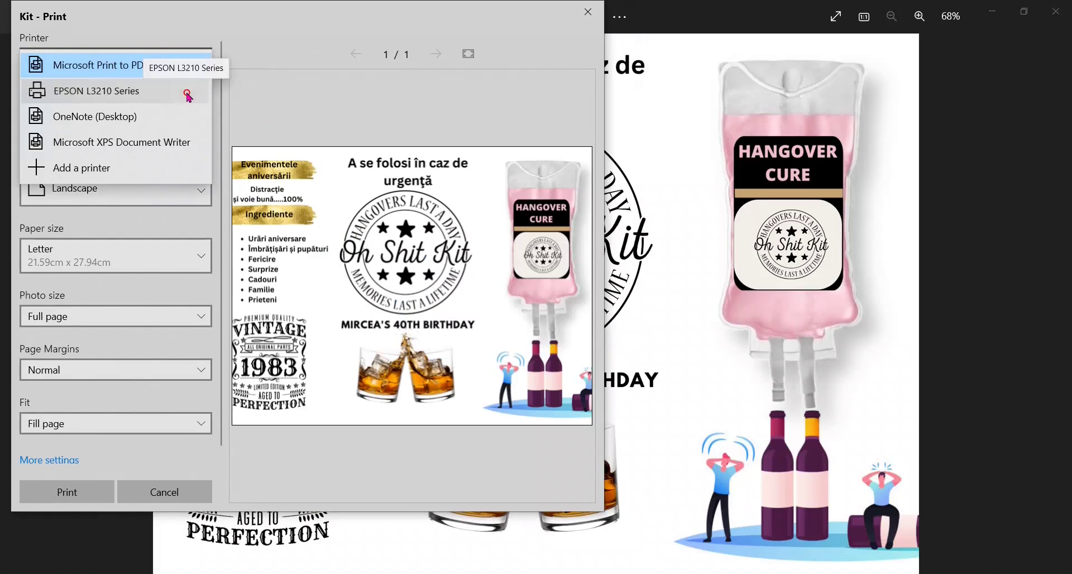
click(189, 95)
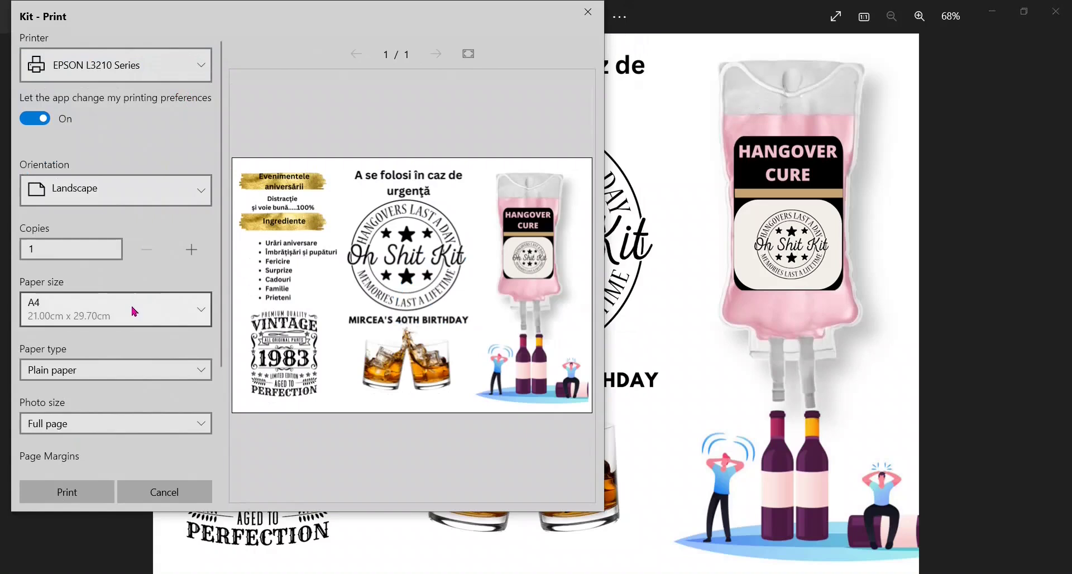
click(121, 382)
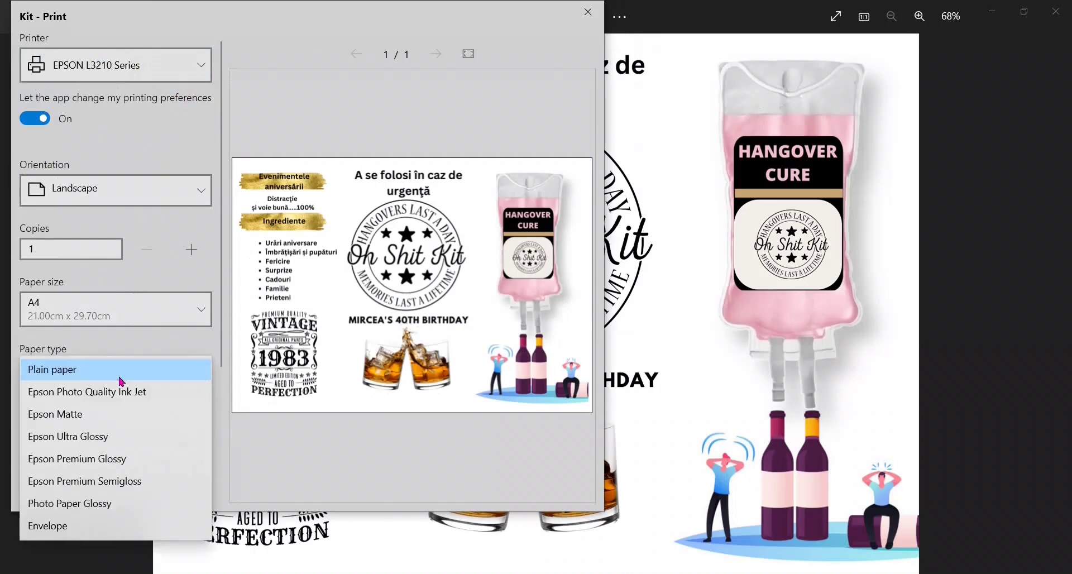
click(93, 504)
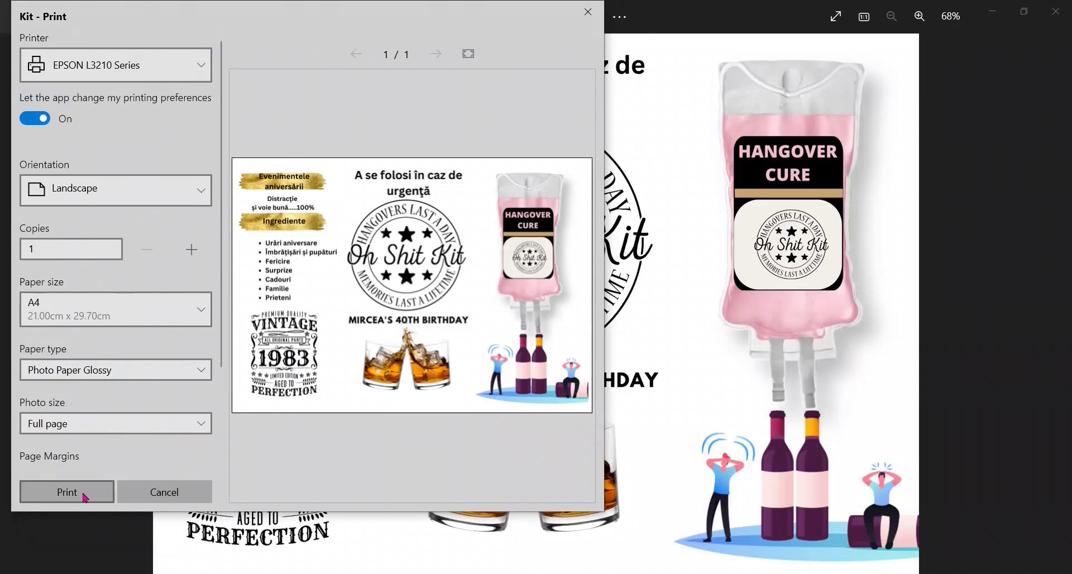
click(67, 497)
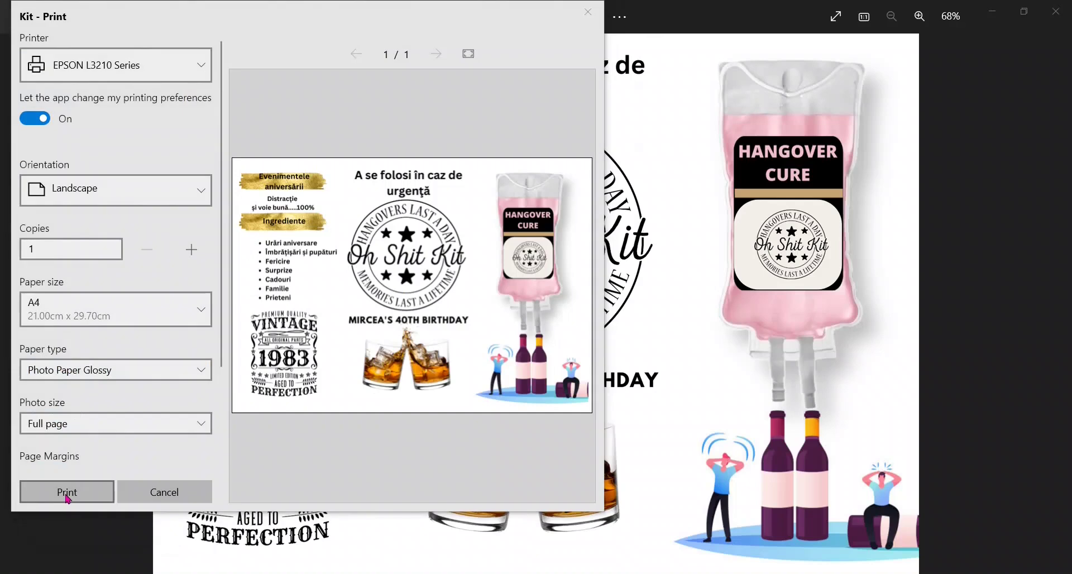